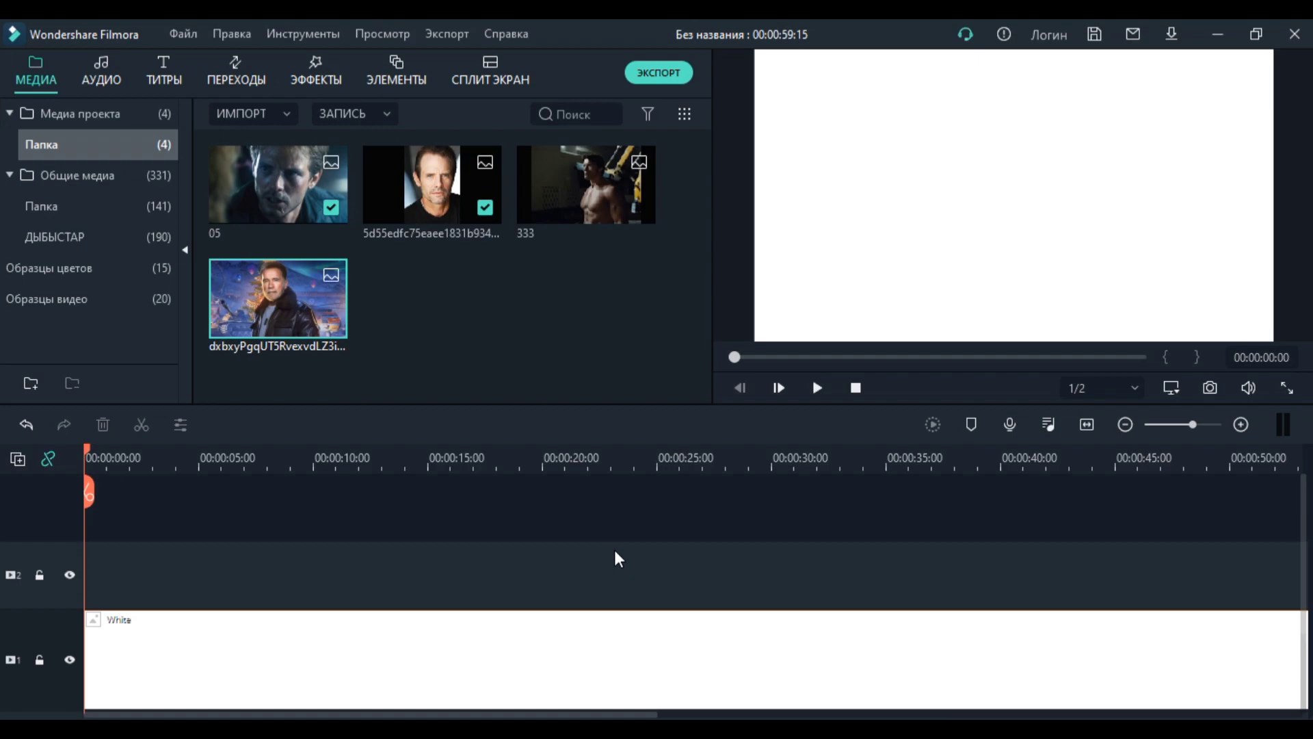
Step: Browse the project media, the colour samples with their gradients, and the sample videos in the media library
{"action": "mouse_move", "coordinate": [465, 175]}
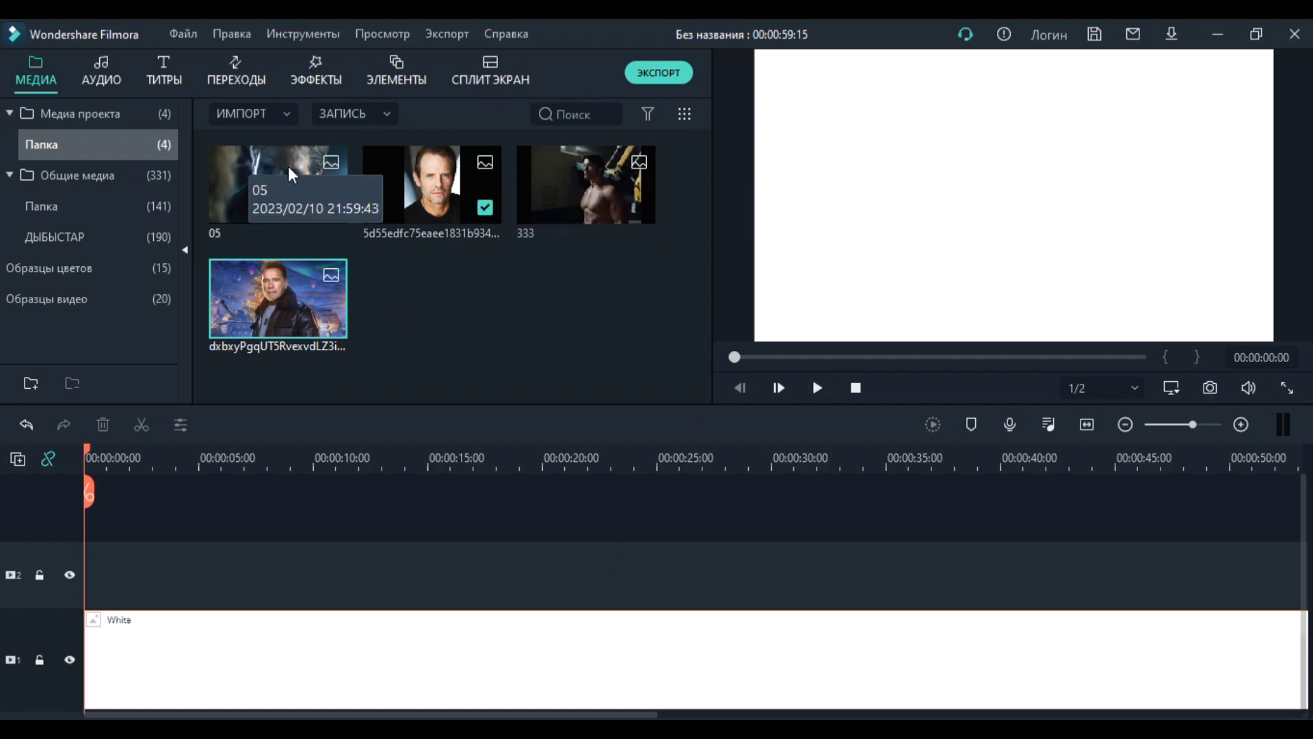
{"action": "mouse_move", "coordinate": [267, 301]}
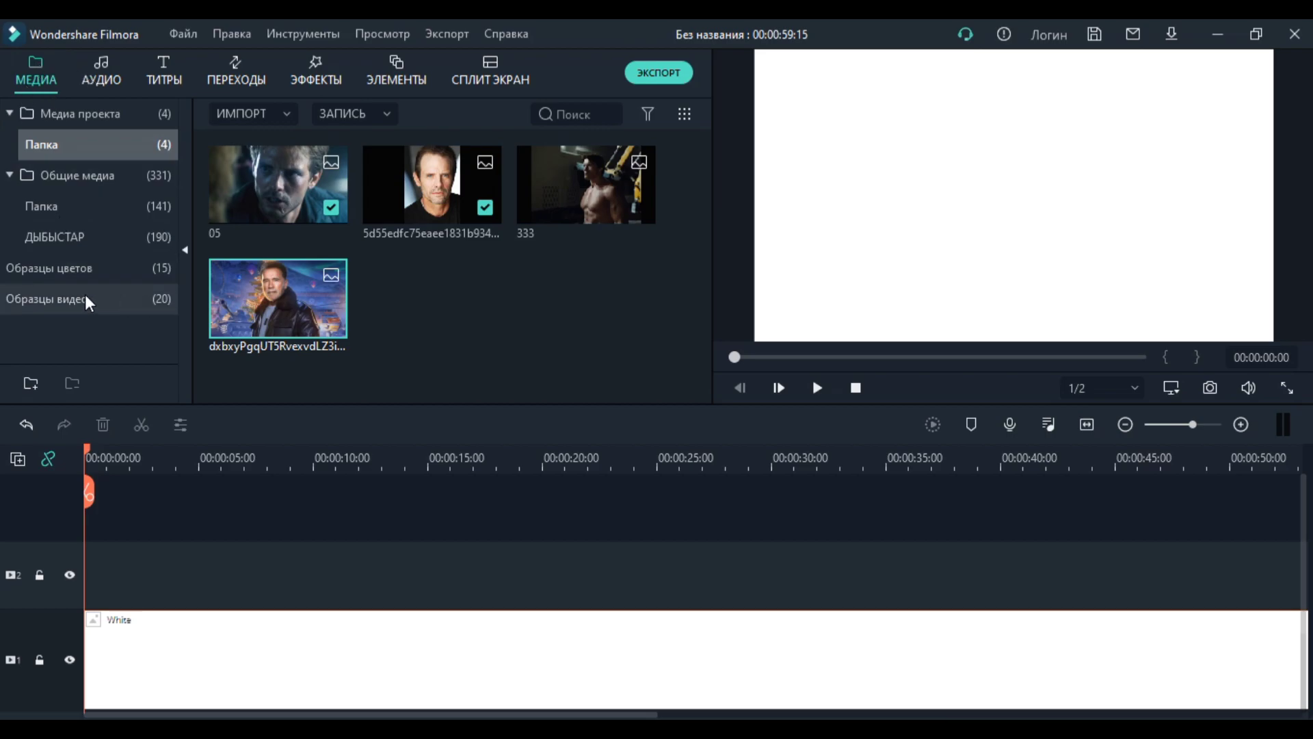
{"action": "left_click", "coordinate": [94, 270]}
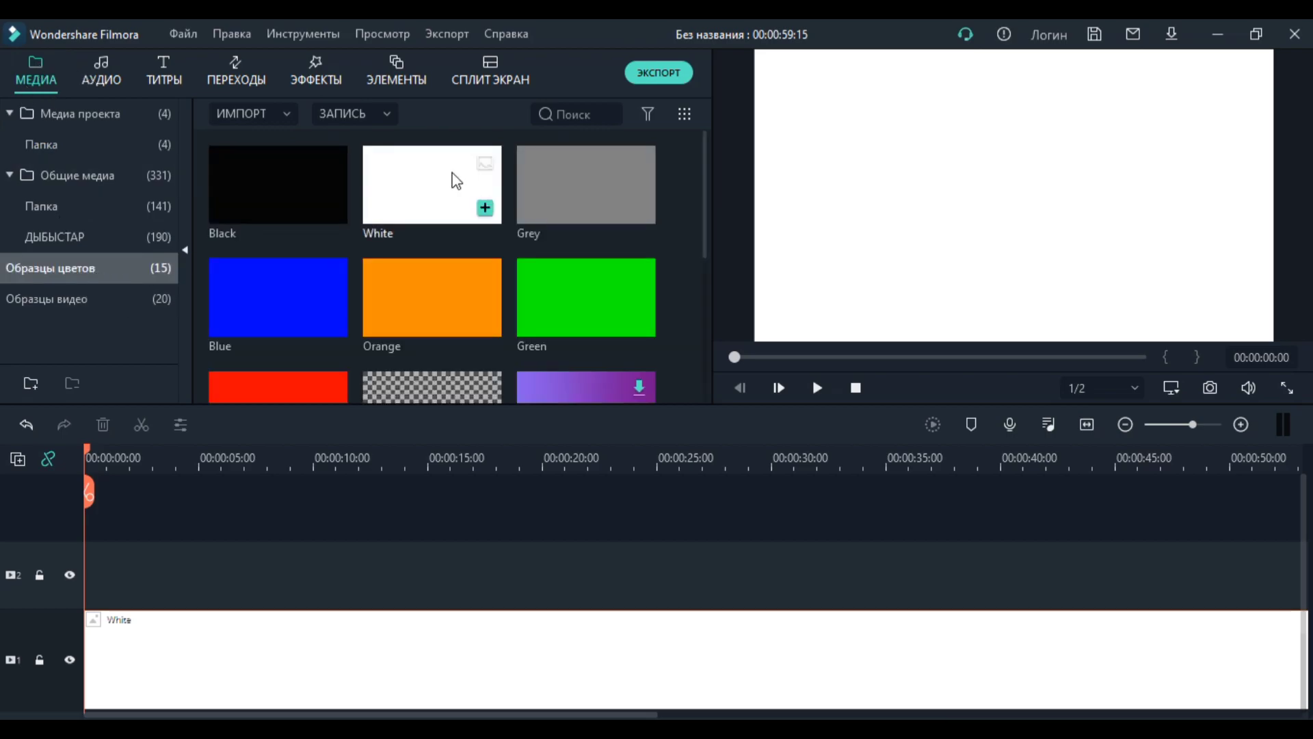
{"action": "left_click", "coordinate": [134, 301]}
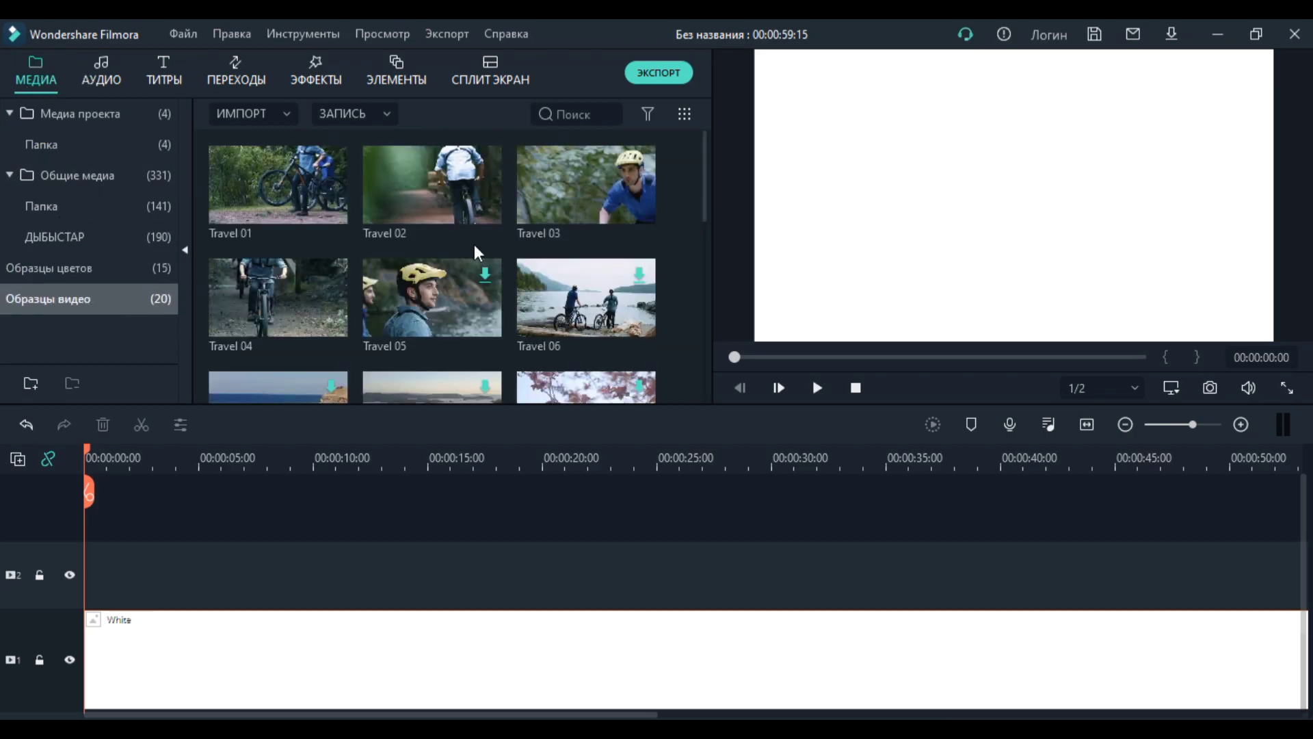
{"action": "scroll", "coordinate": [474, 245], "scroll_direction": "down", "scroll_amount": 5}
{"action": "scroll", "coordinate": [411, 233], "scroll_direction": "up", "scroll_amount": 5}
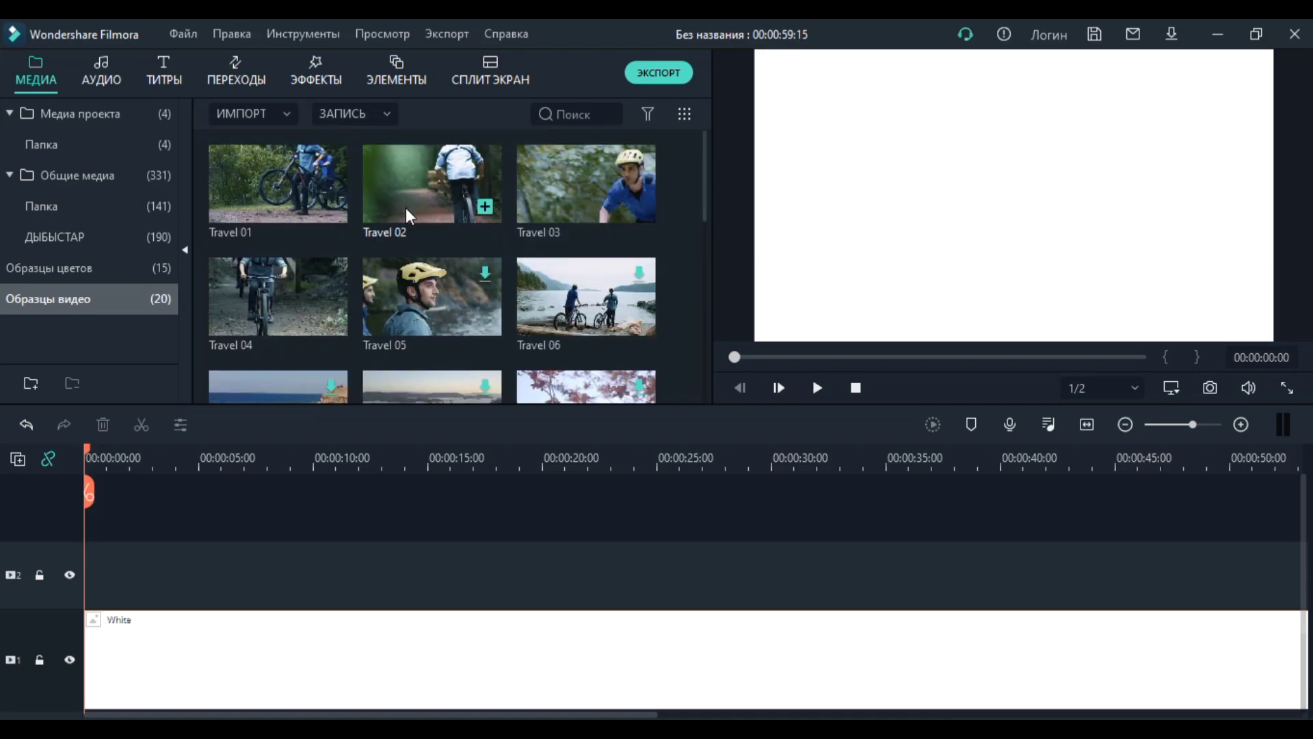
{"action": "left_click", "coordinate": [136, 267]}
{"action": "scroll", "coordinate": [369, 264], "scroll_direction": "down", "scroll_amount": 3}
{"action": "scroll", "coordinate": [372, 265], "scroll_direction": "up", "scroll_amount": 3}
{"action": "scroll", "coordinate": [413, 260], "scroll_direction": "down", "scroll_amount": 3}
{"action": "scroll", "coordinate": [451, 263], "scroll_direction": "up", "scroll_amount": 3}
{"action": "scroll", "coordinate": [479, 267], "scroll_direction": "down", "scroll_amount": 3}
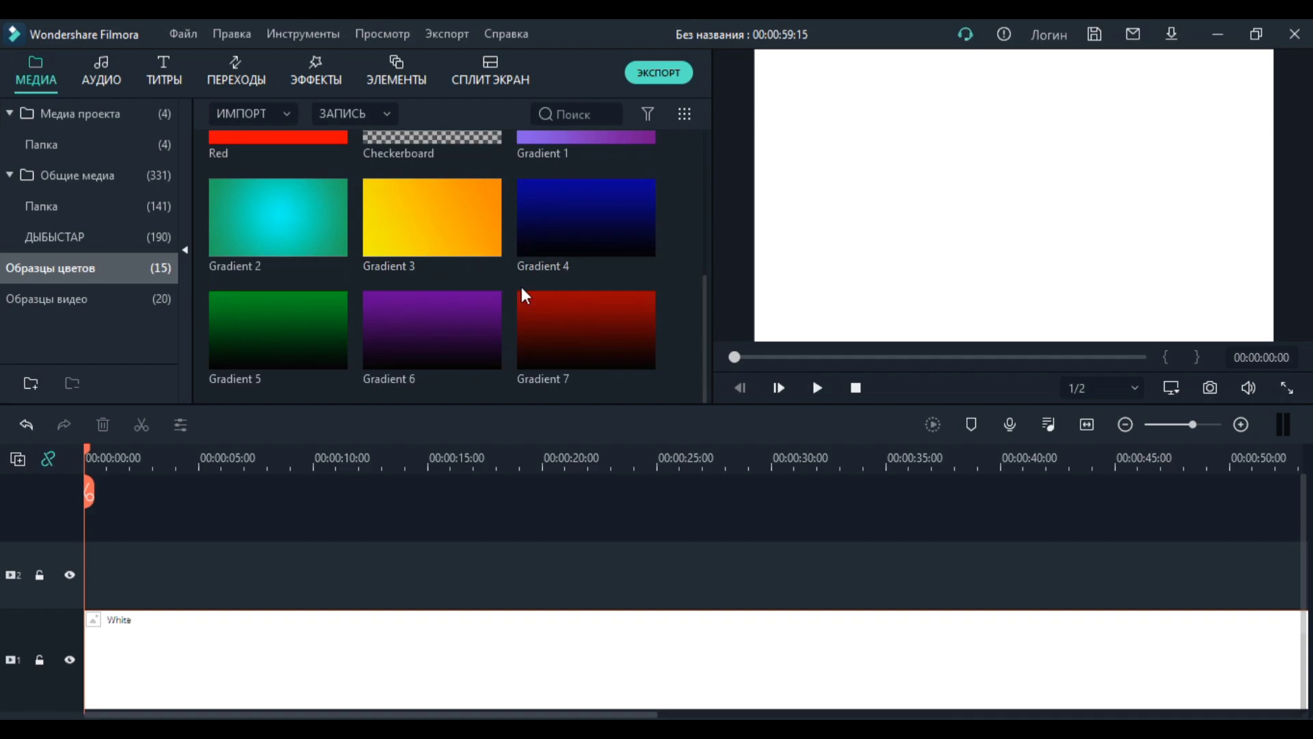
{"action": "scroll", "coordinate": [438, 266], "scroll_direction": "up", "scroll_amount": 3}
{"action": "scroll", "coordinate": [432, 258], "scroll_direction": "down", "scroll_amount": 3}
{"action": "scroll", "coordinate": [432, 260], "scroll_direction": "up", "scroll_amount": 3}
{"action": "scroll", "coordinate": [432, 261], "scroll_direction": "down", "scroll_amount": 3}
{"action": "scroll", "coordinate": [433, 260], "scroll_direction": "up", "scroll_amount": 3}
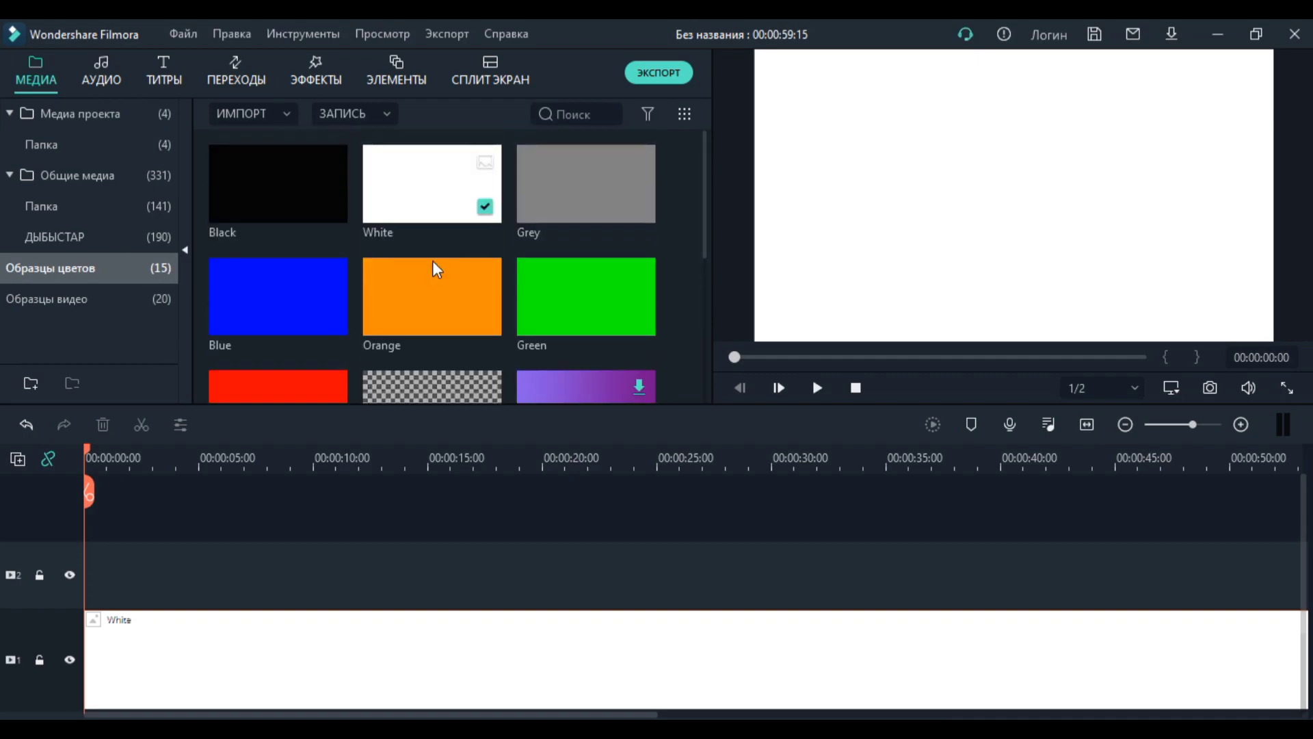
{"action": "scroll", "coordinate": [400, 199], "scroll_direction": "down", "scroll_amount": 3}
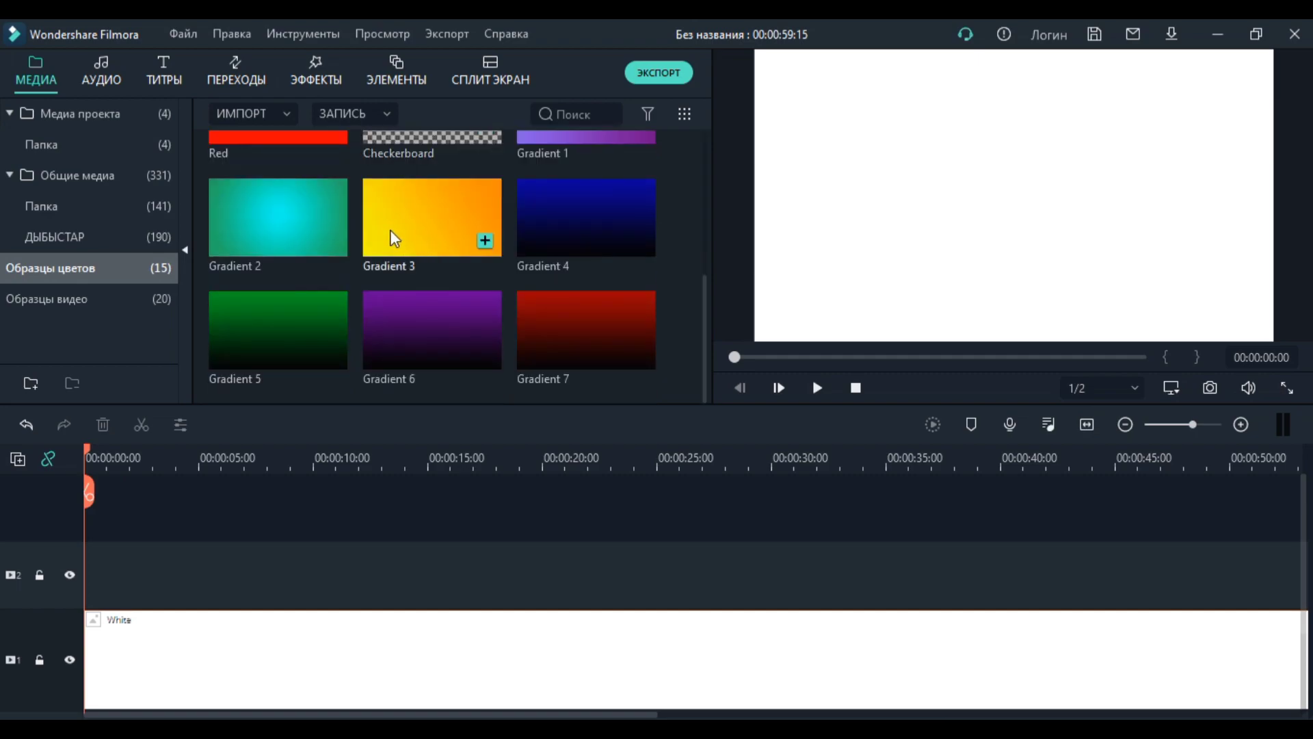
{"action": "scroll", "coordinate": [396, 225], "scroll_direction": "up", "scroll_amount": 3}
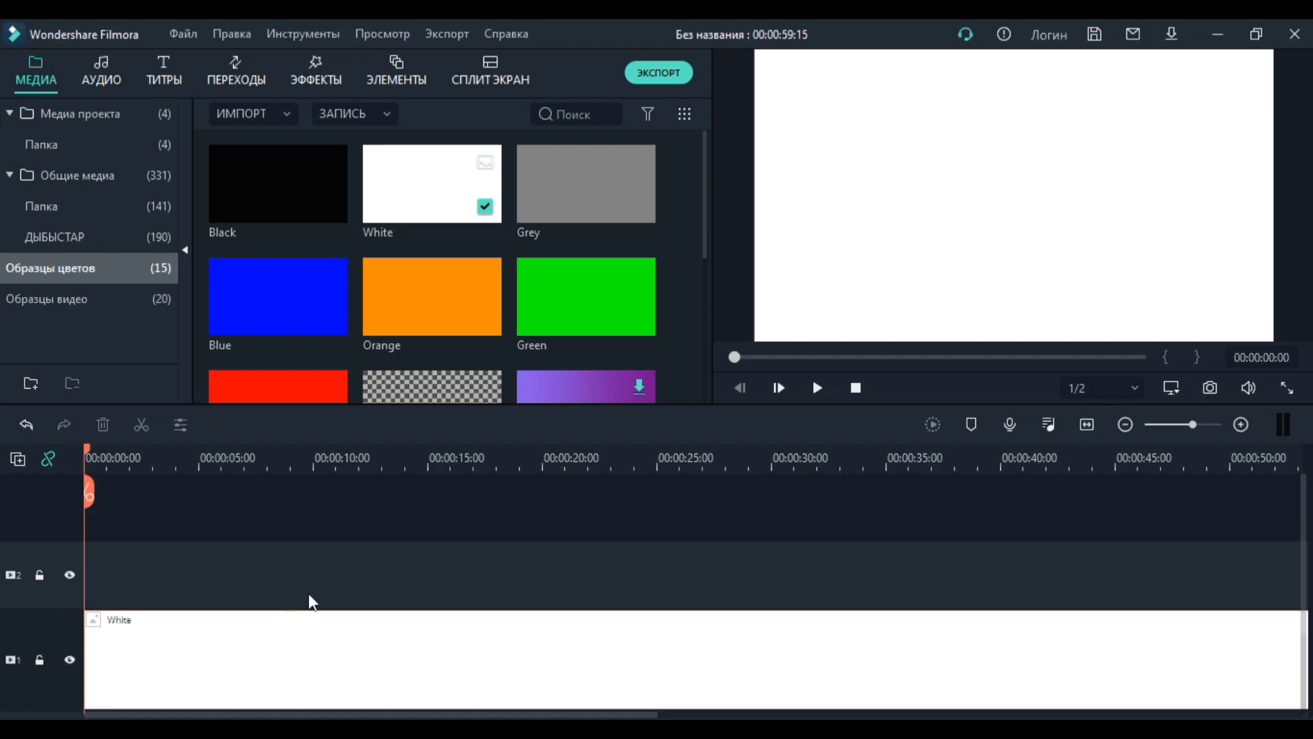
Step: Add the two-pane Split Screen 1 layout at the start of video track 2, above the White clip
{"action": "left_click", "coordinate": [492, 75]}
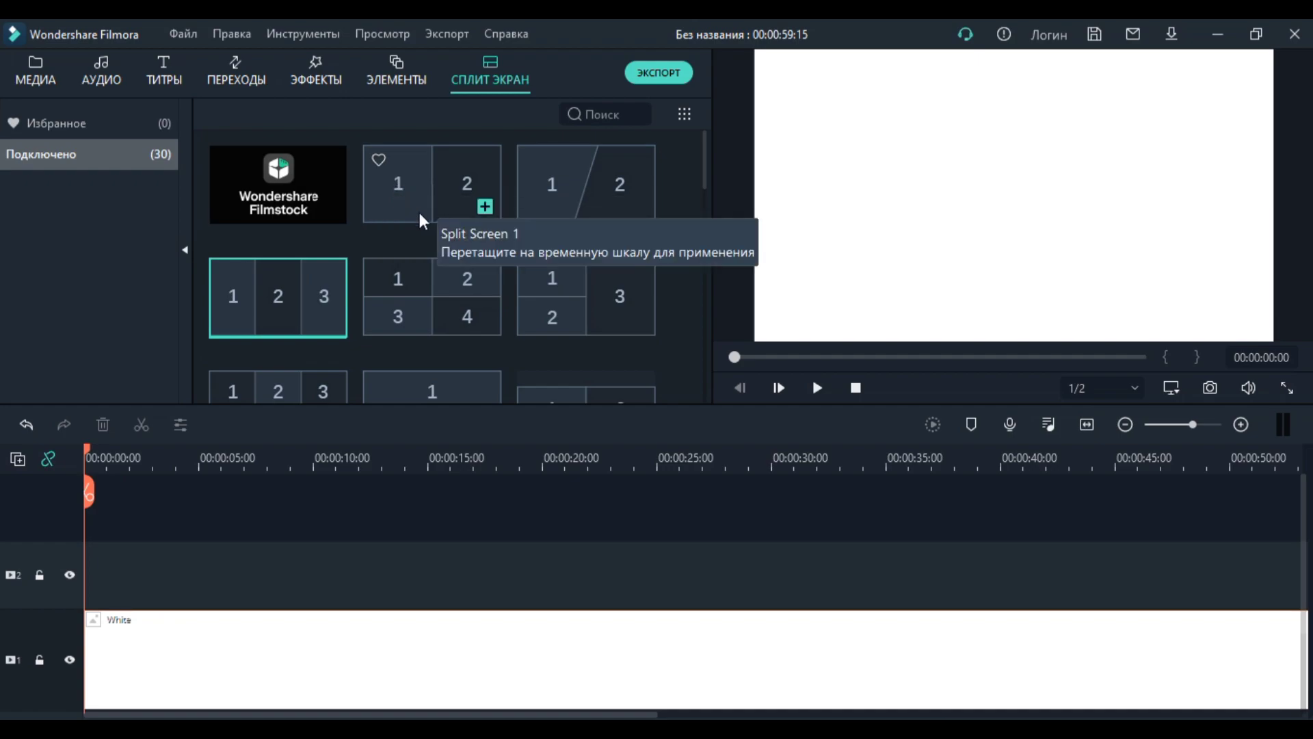
{"action": "left_click", "coordinate": [397, 195]}
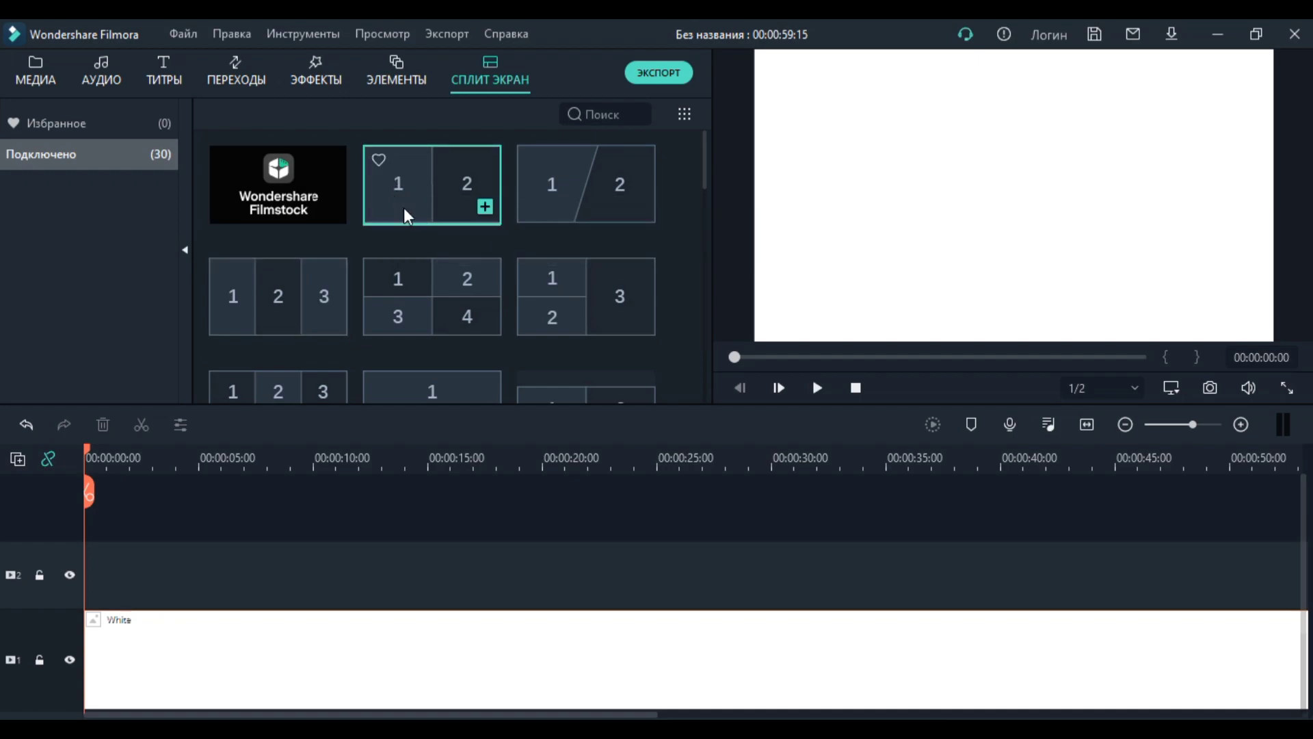
{"action": "left_click_drag", "start_coordinate": [400, 192], "coordinate": [79, 562]}
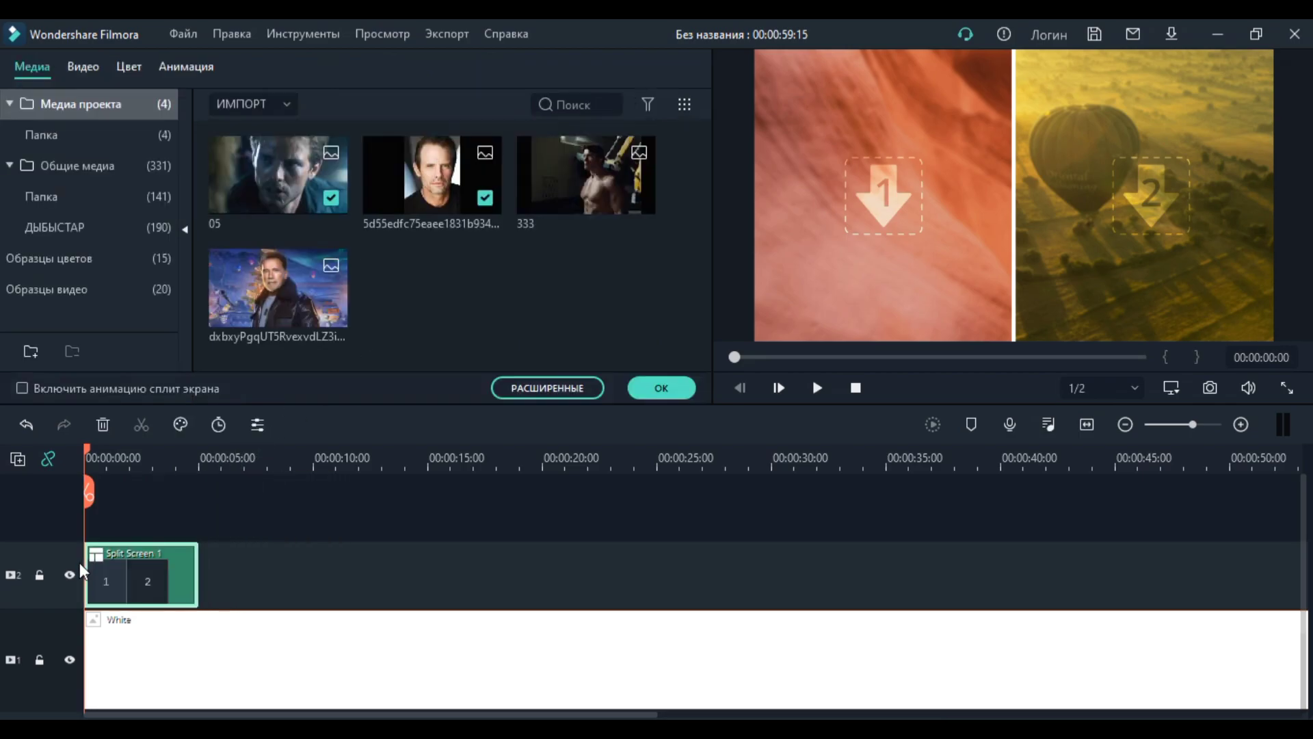
{"action": "left_click", "coordinate": [650, 387]}
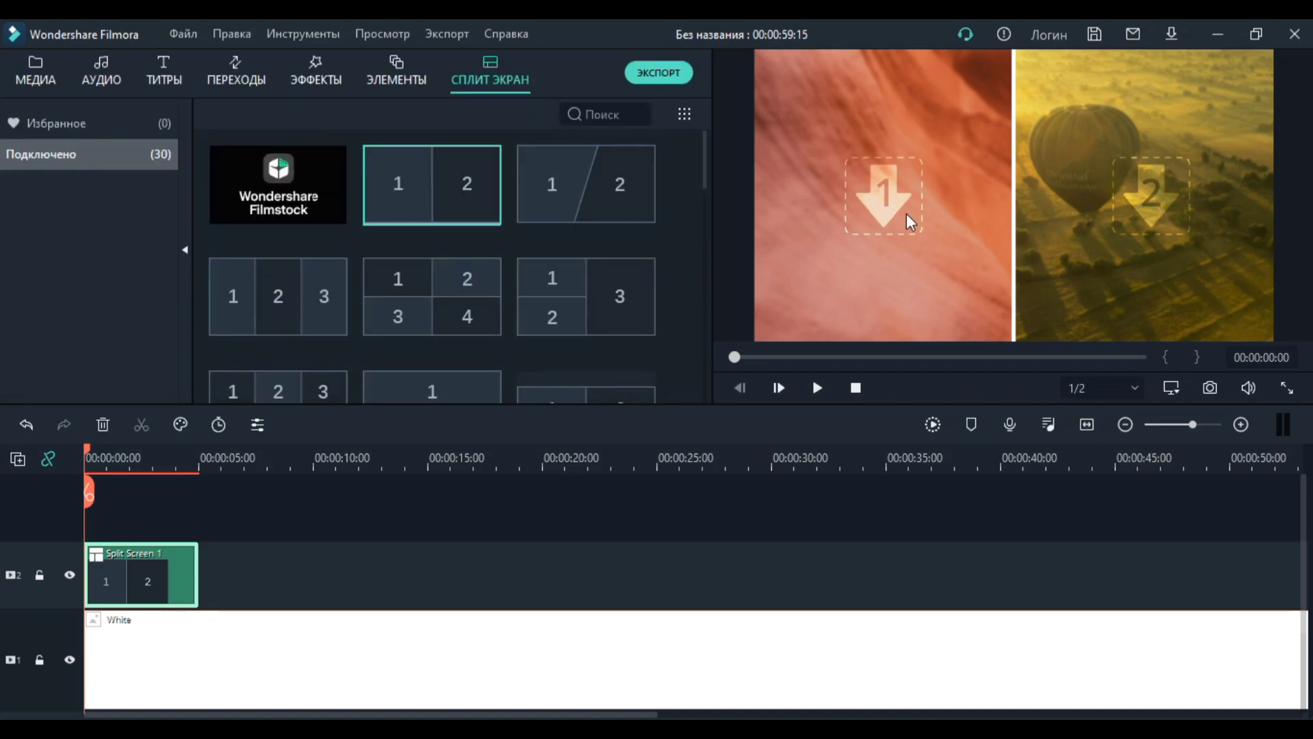
Step: Fill pane 1 of the split screen with image 333 and pane 2 with the leather-jacket portrait from the project media
{"action": "left_click", "coordinate": [824, 125]}
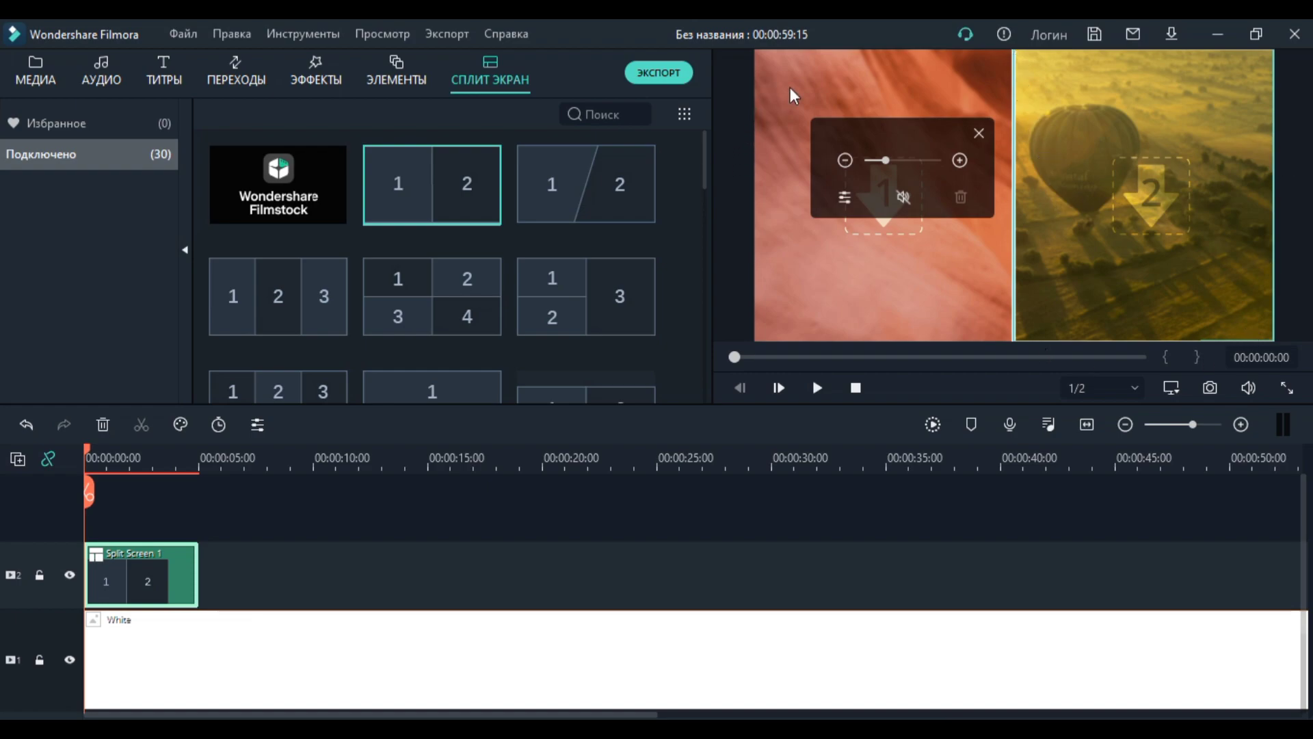
{"action": "left_click", "coordinate": [34, 72]}
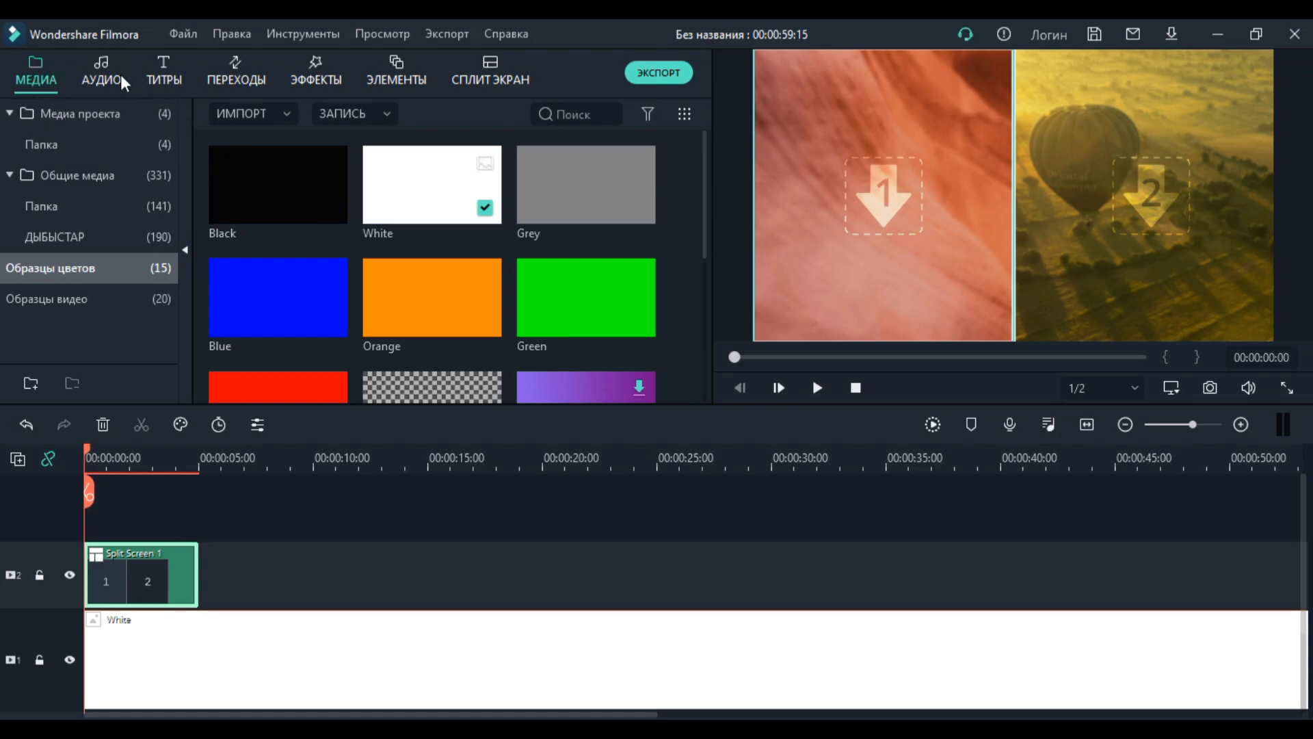
{"action": "left_click", "coordinate": [114, 113]}
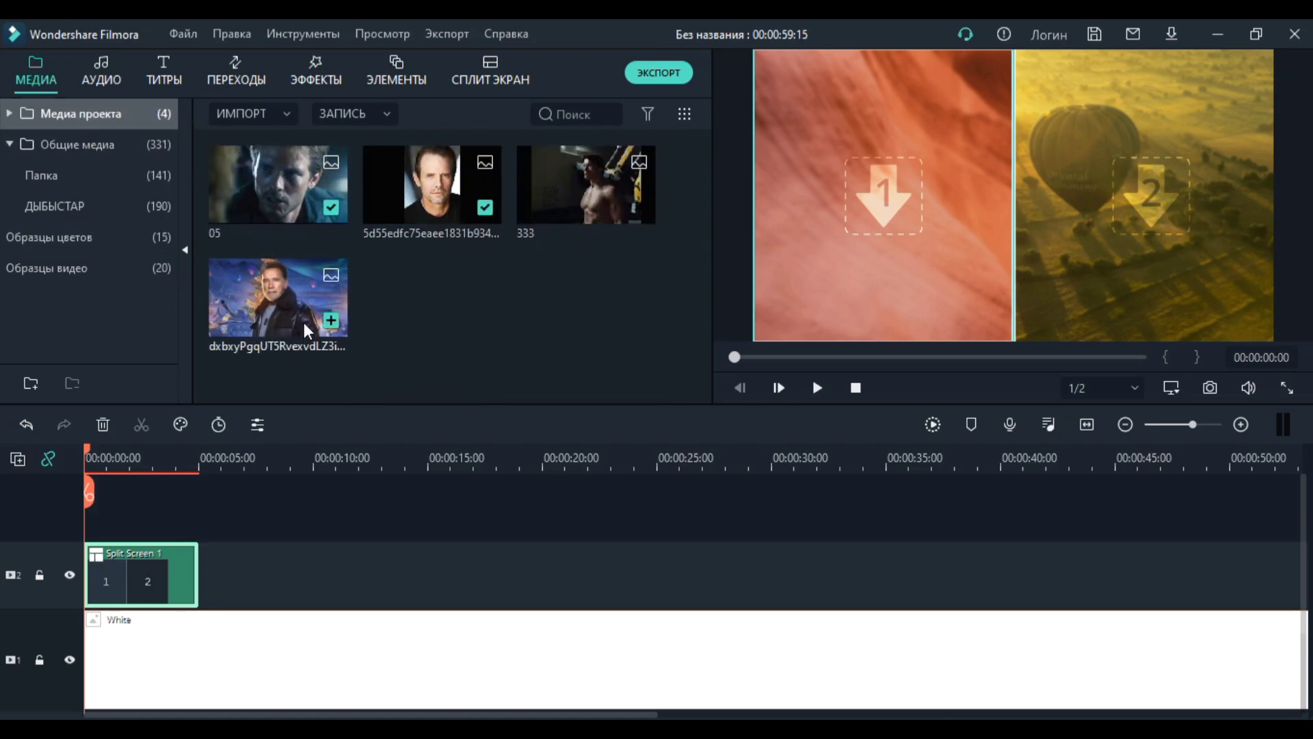
{"action": "left_click", "coordinate": [605, 213]}
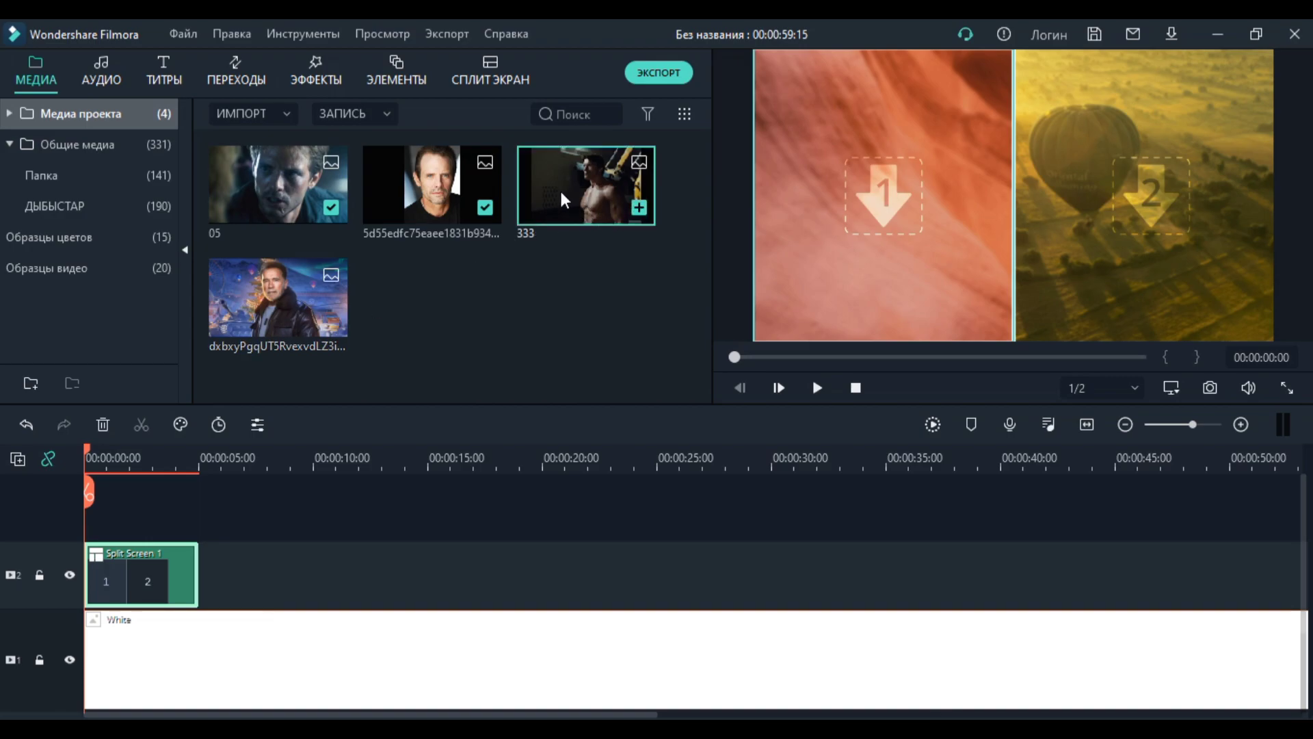
{"action": "left_click_drag", "start_coordinate": [560, 193], "coordinate": [802, 267]}
{"action": "left_click", "coordinate": [1086, 238]}
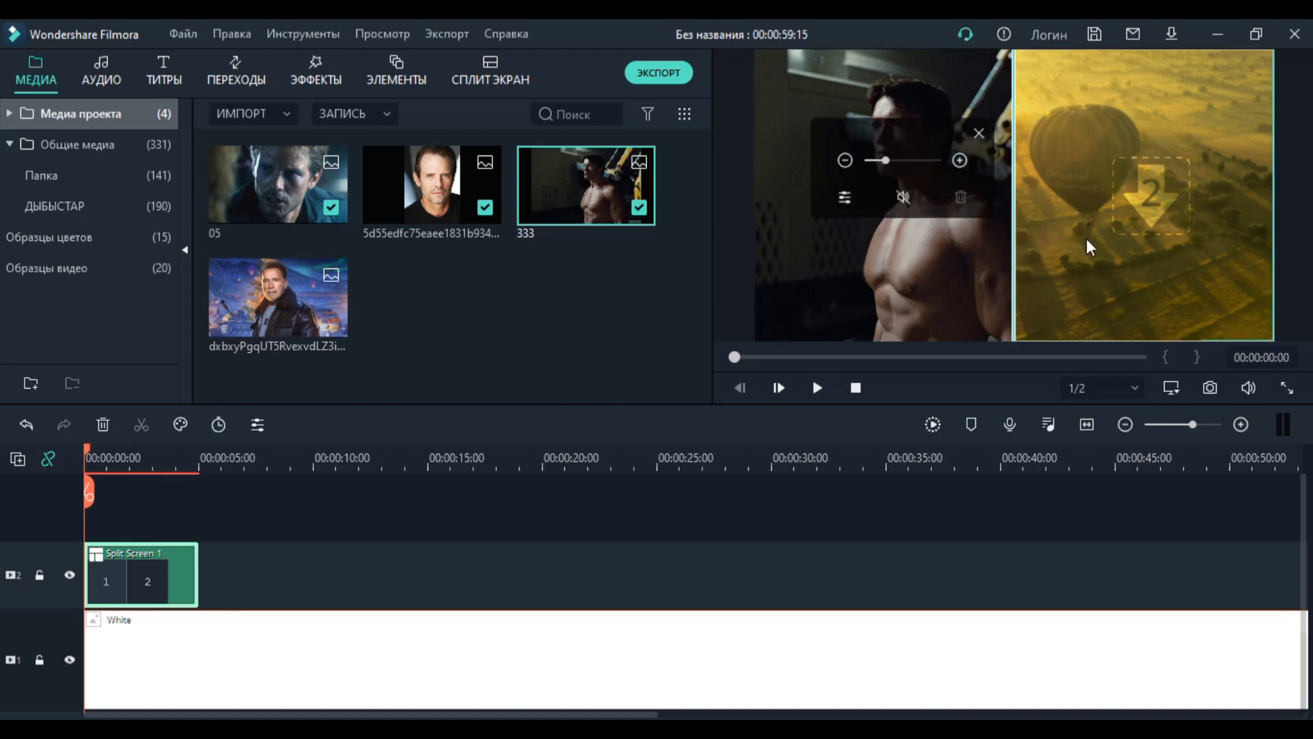
{"action": "left_click_drag", "start_coordinate": [281, 297], "coordinate": [1065, 260]}
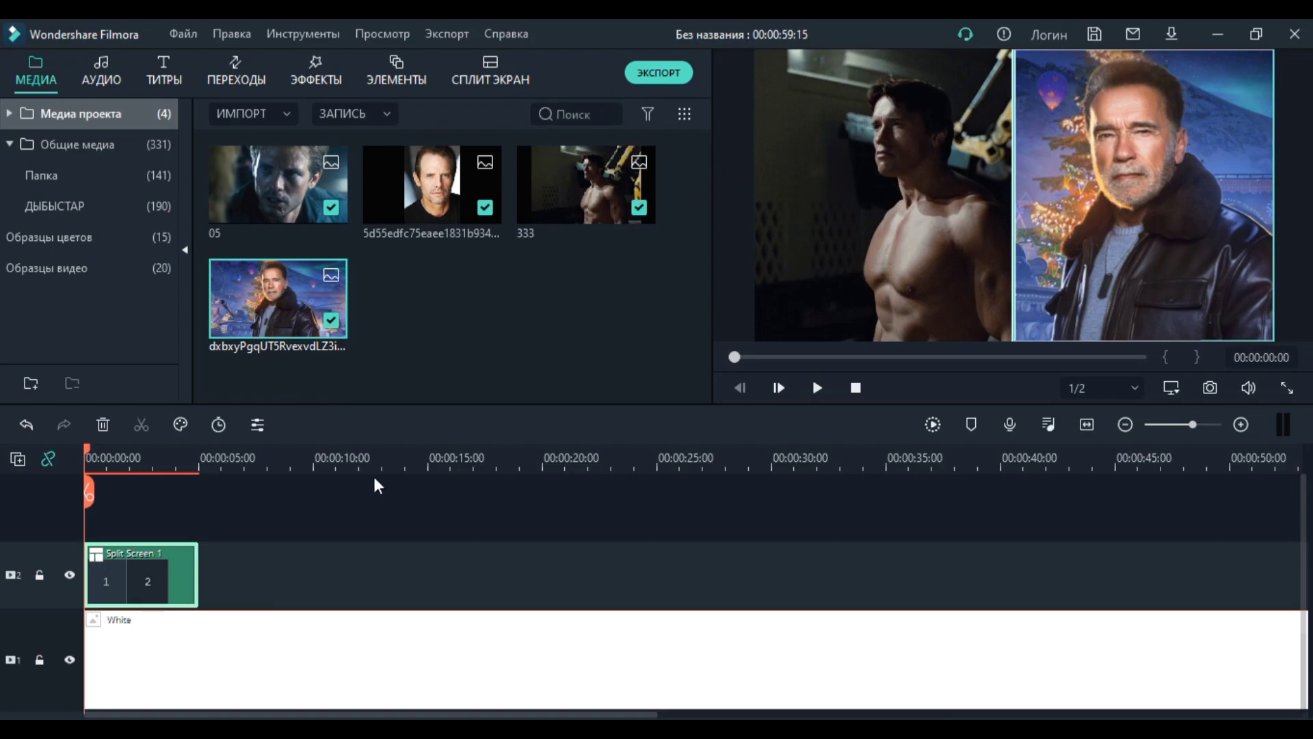
Step: Apply the Pause animation preset to the Split Screen 1 clip on track 2
{"action": "double_click", "coordinate": [142, 560]}
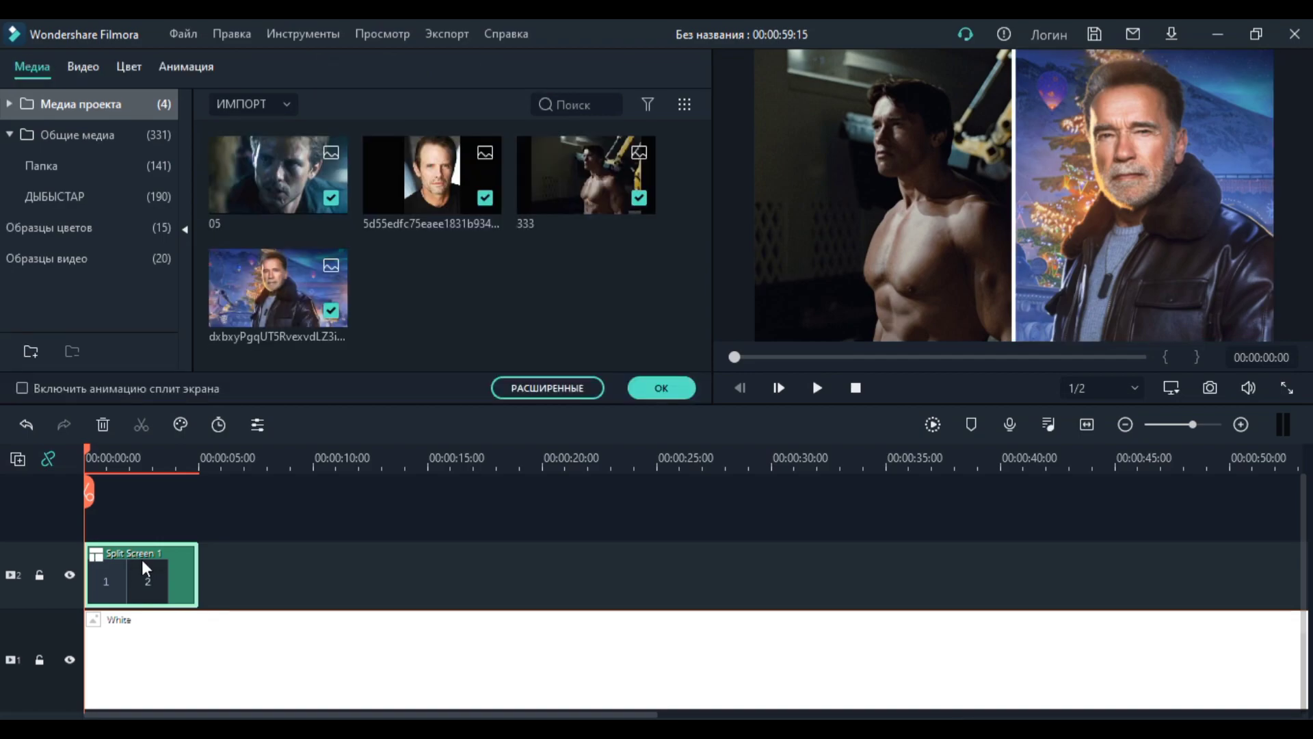
{"action": "left_click", "coordinate": [188, 68]}
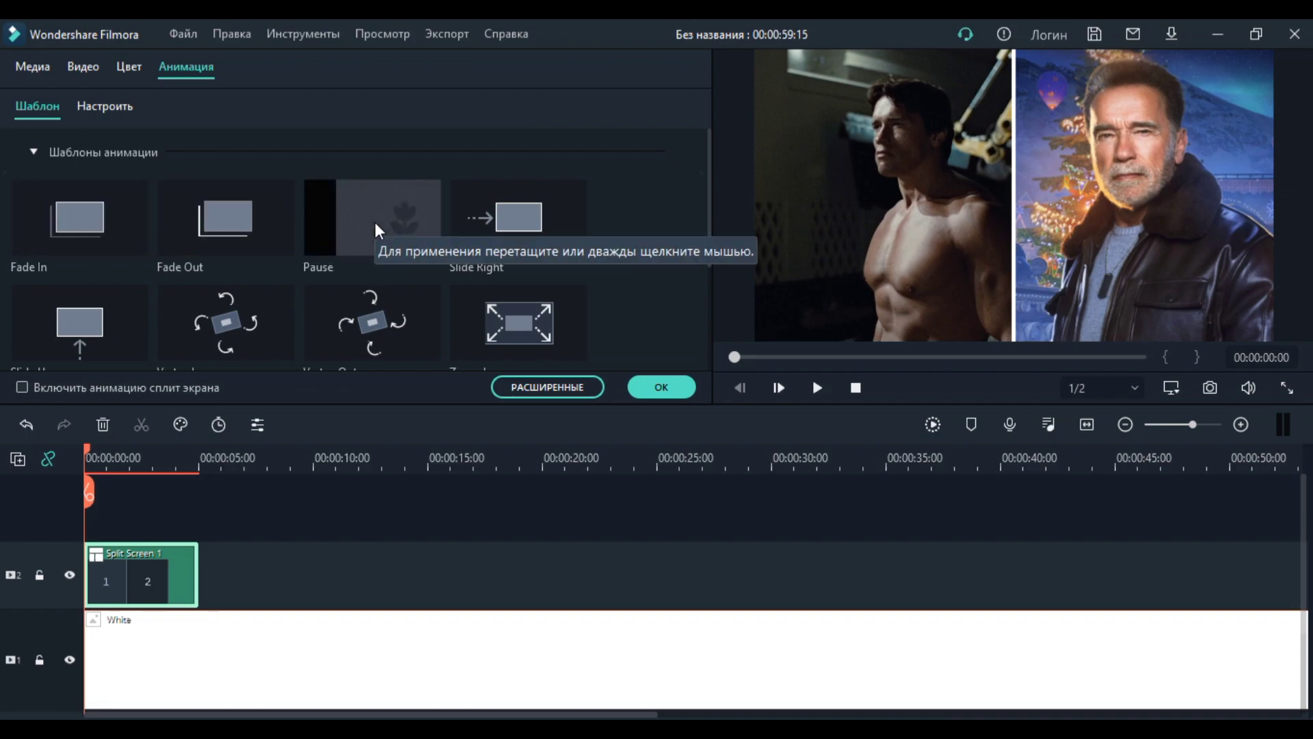
{"action": "left_click_drag", "start_coordinate": [350, 202], "coordinate": [86, 589]}
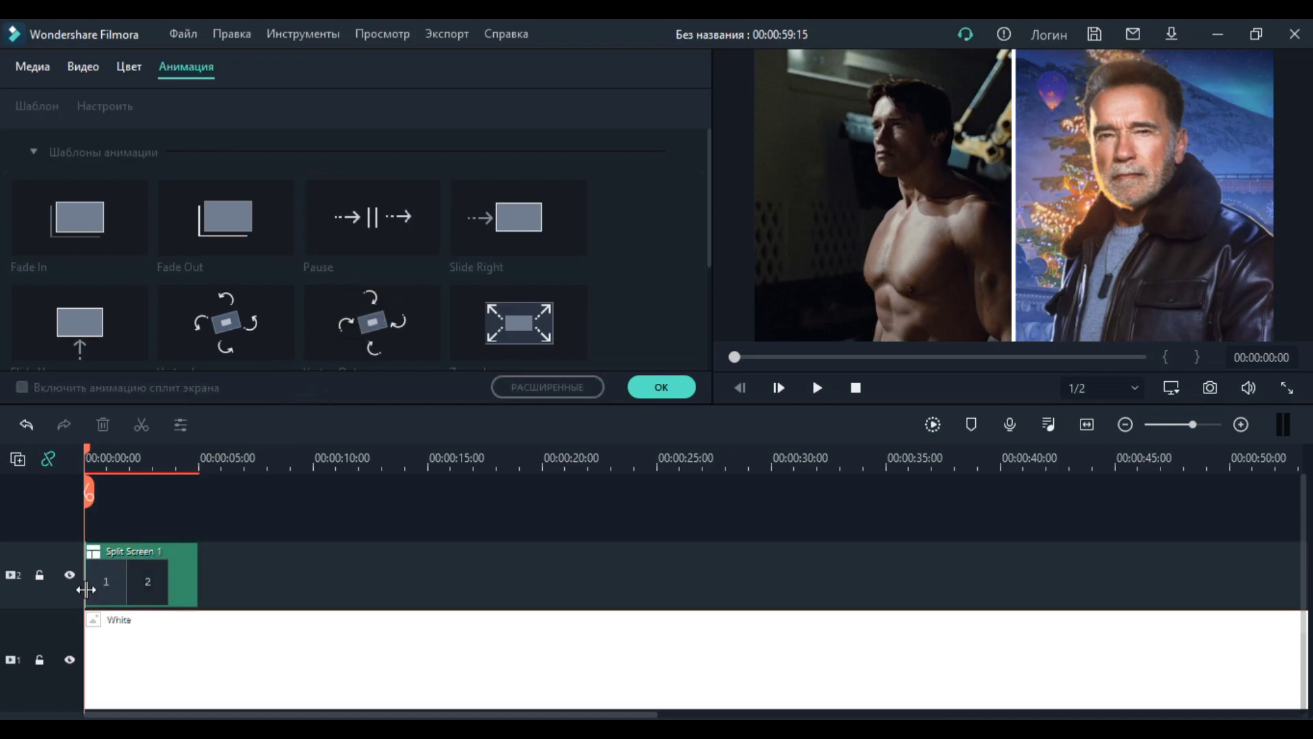
{"action": "left_click", "coordinate": [657, 388]}
Step: Play back the animated split screen and return the playhead to the start of the timeline
{"action": "left_click", "coordinate": [816, 388]}
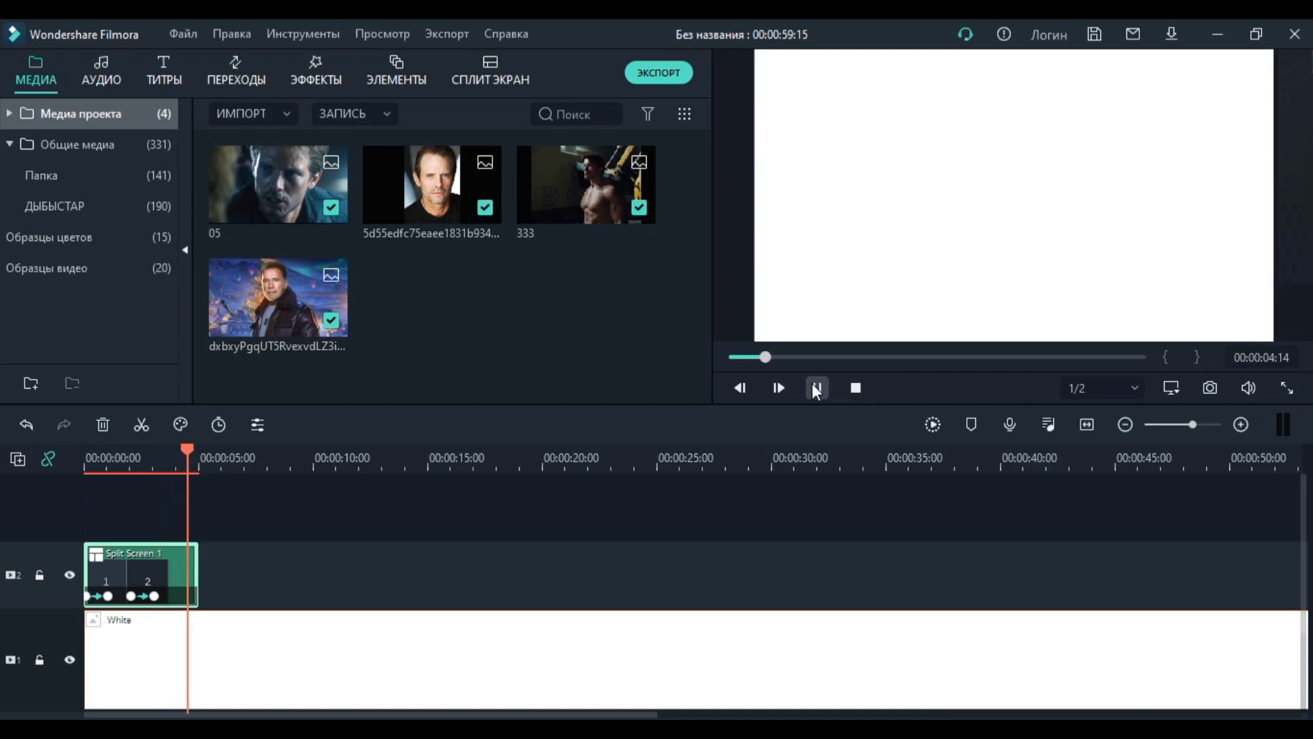
{"action": "left_click", "coordinate": [816, 388]}
{"action": "left_click_drag", "start_coordinate": [762, 356], "coordinate": [698, 357]}
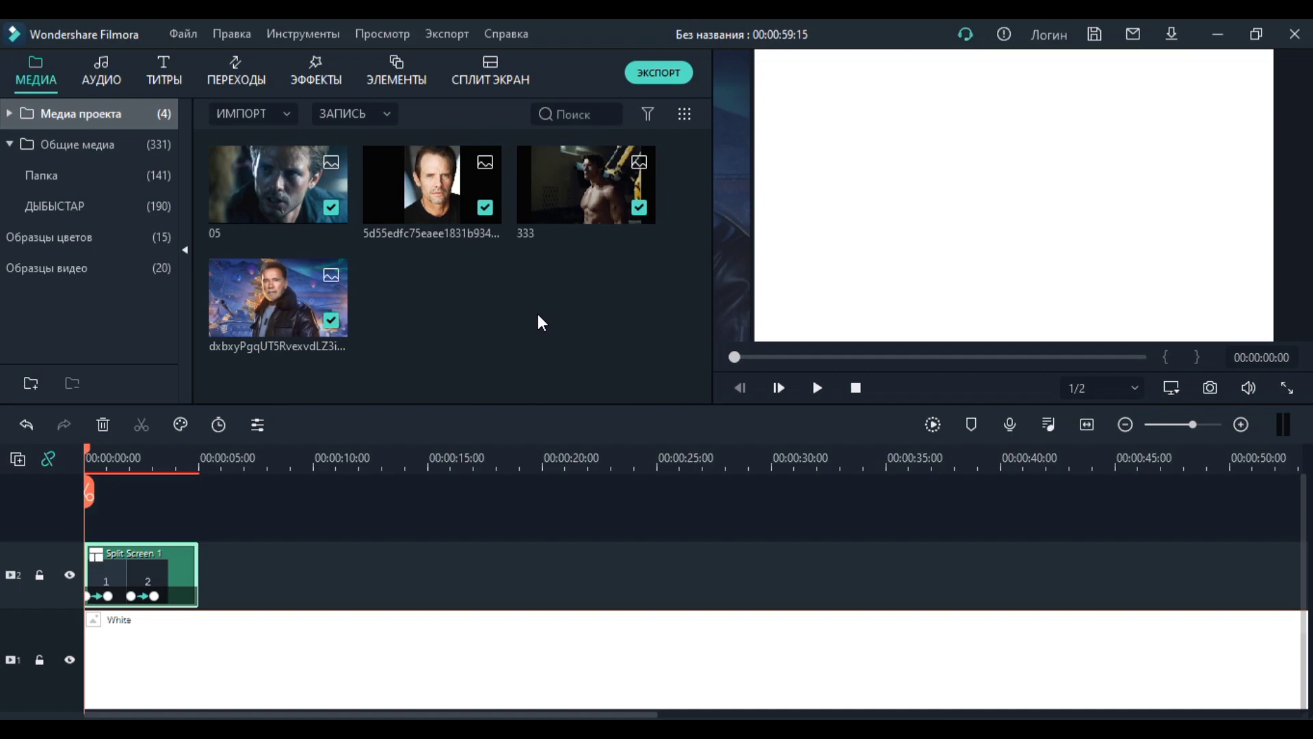
Step: Browse the whole collection of split screen layouts
{"action": "left_click", "coordinate": [469, 80]}
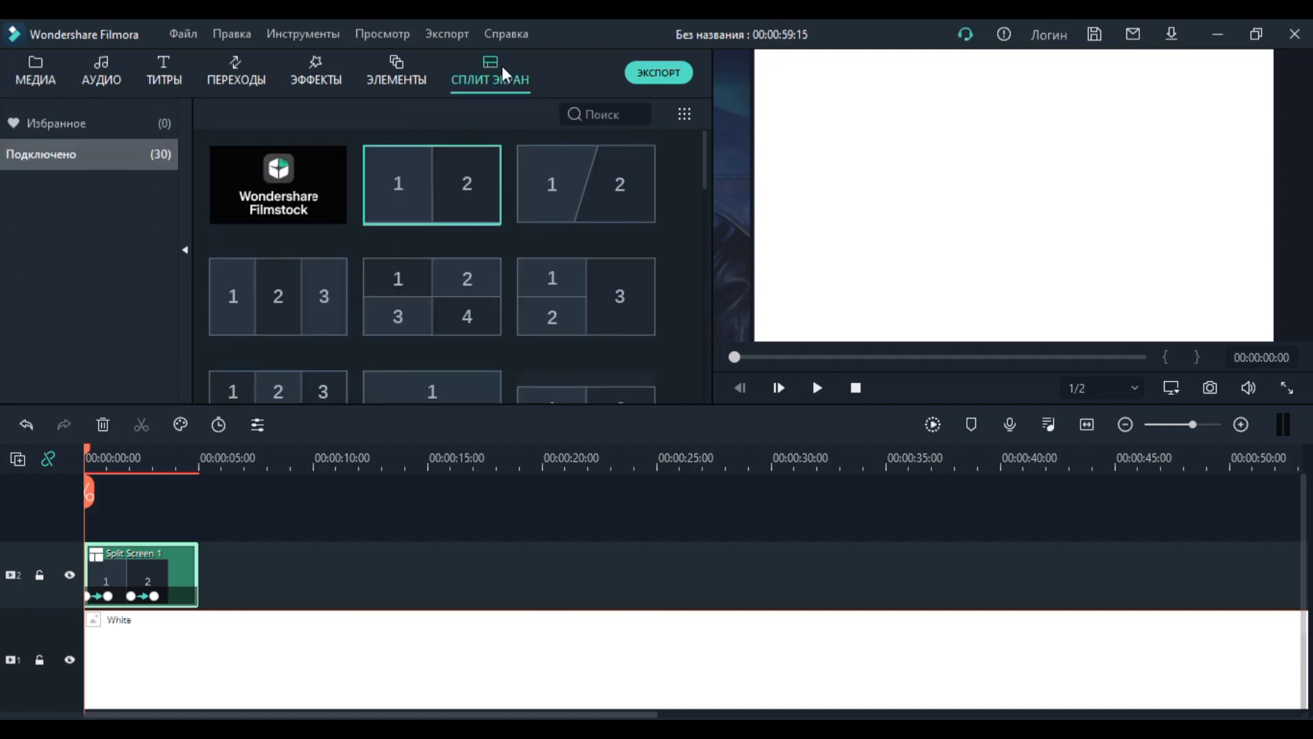
{"action": "mouse_move", "coordinate": [420, 213]}
{"action": "scroll", "coordinate": [456, 283], "scroll_direction": "down", "scroll_amount": 3}
{"action": "scroll", "coordinate": [445, 301], "scroll_direction": "down", "scroll_amount": 3}
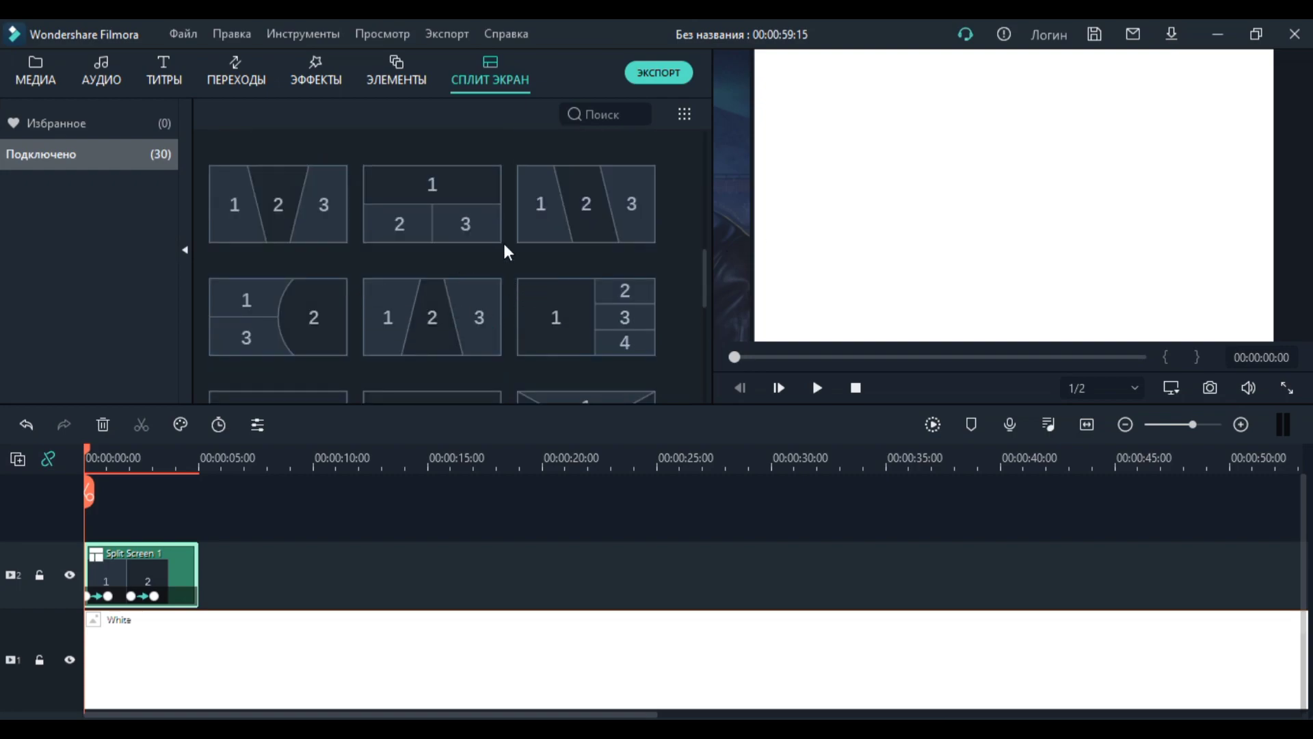
{"action": "left_click_drag", "start_coordinate": [705, 267], "coordinate": [706, 232]}
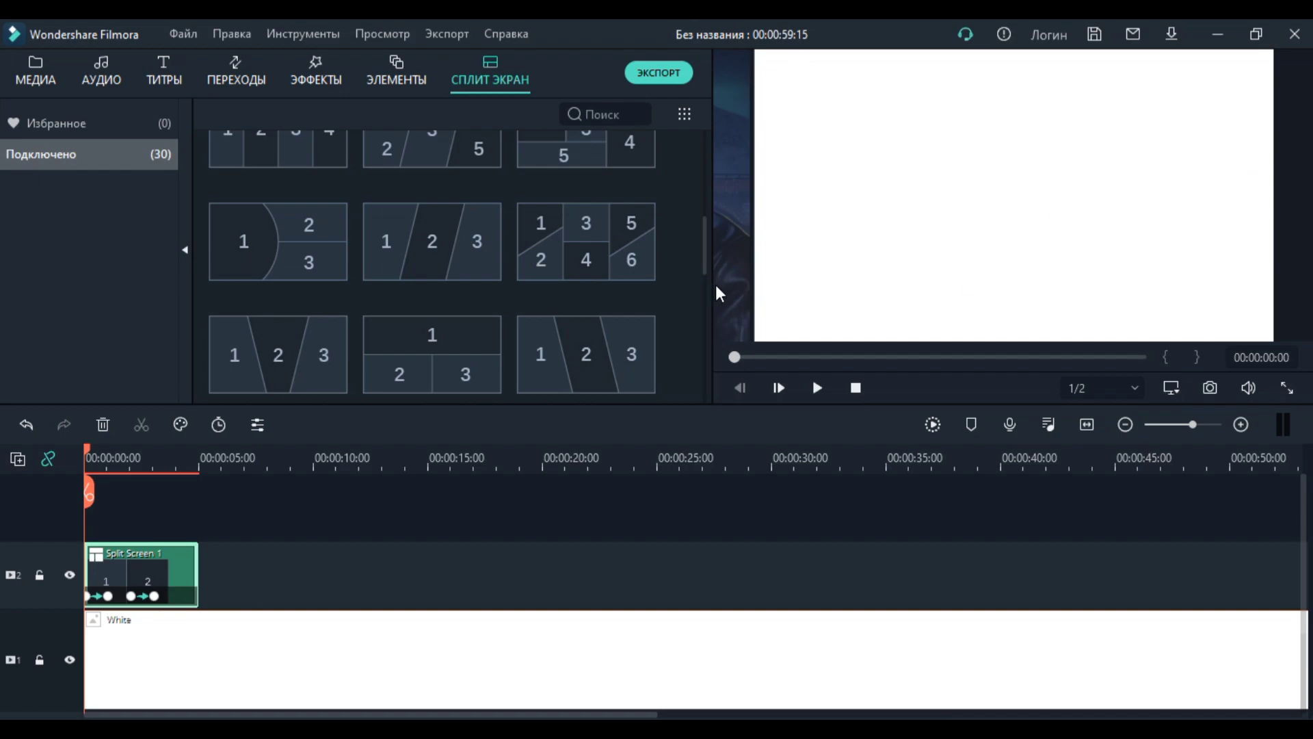
{"action": "left_click_drag", "start_coordinate": [704, 233], "coordinate": [706, 367]}
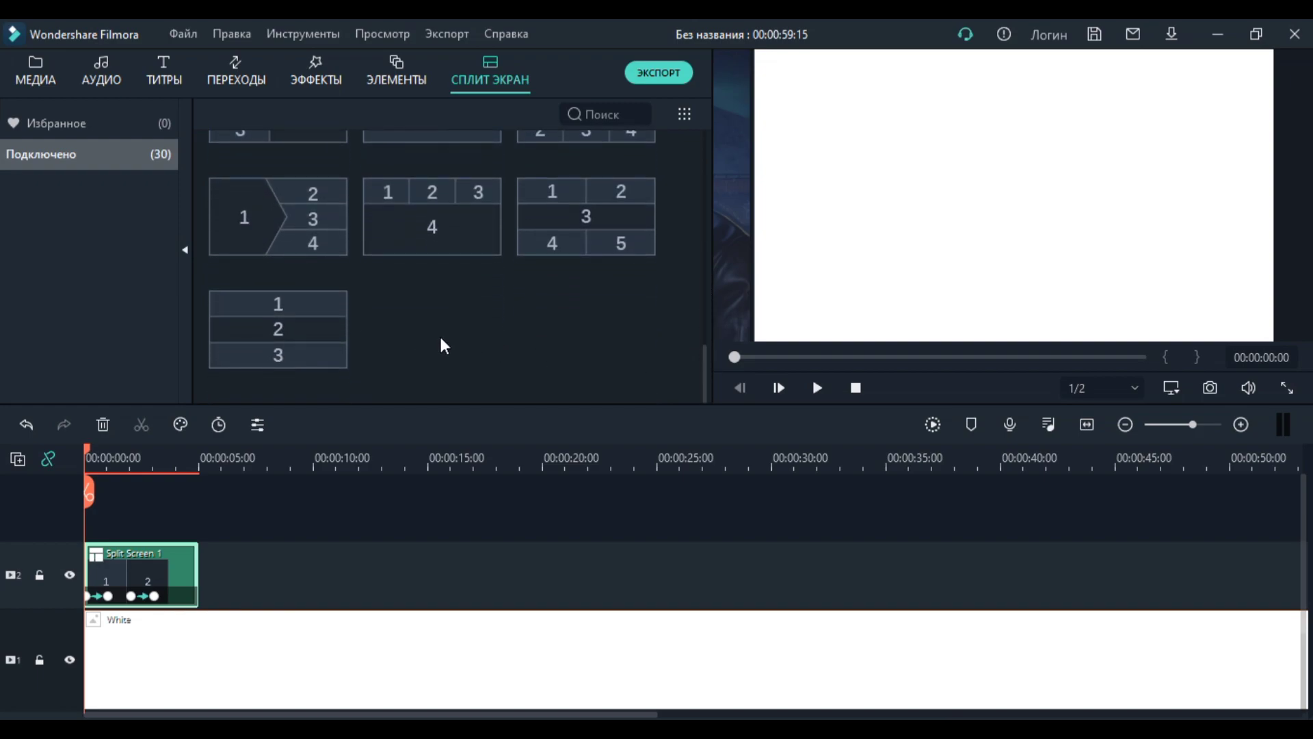
{"action": "scroll", "coordinate": [440, 346], "scroll_direction": "up", "scroll_amount": 5}
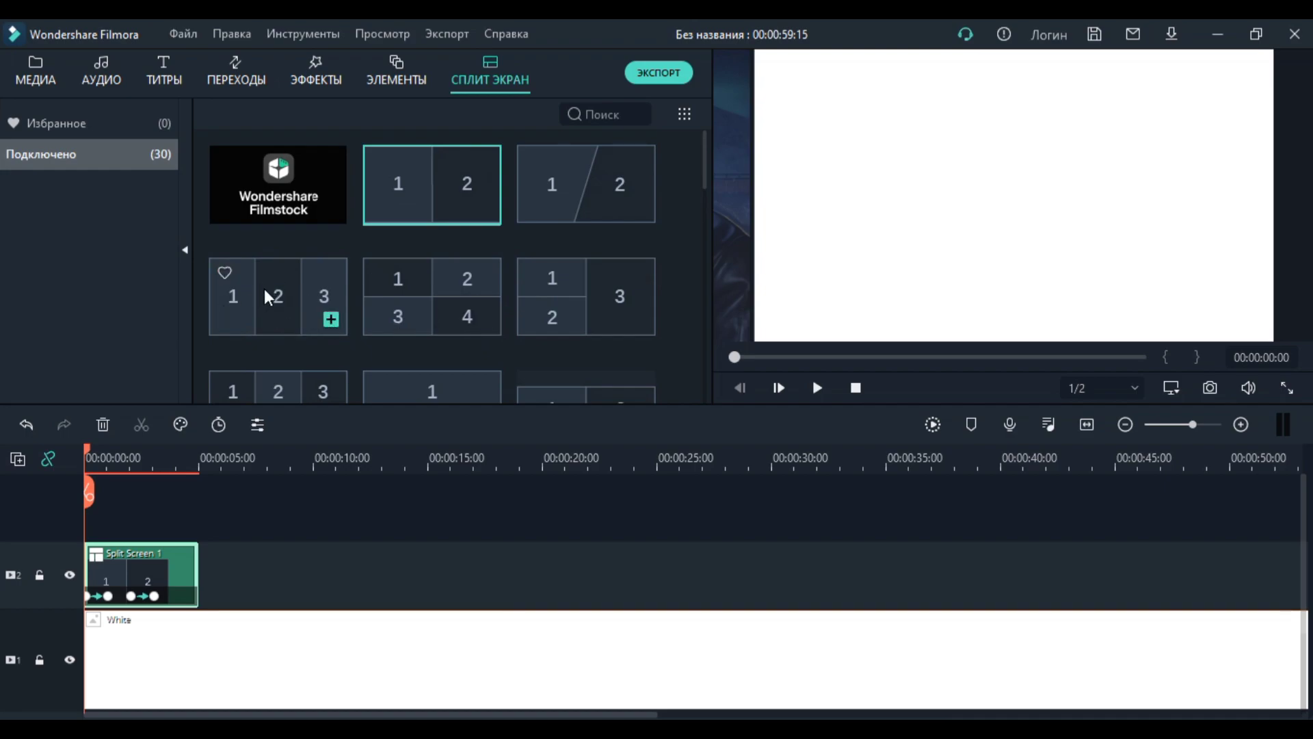
Step: Preview the three-column split screen layout, and play the first seconds of the animated split-screen clip on the timeline
{"action": "left_click", "coordinate": [296, 294]}
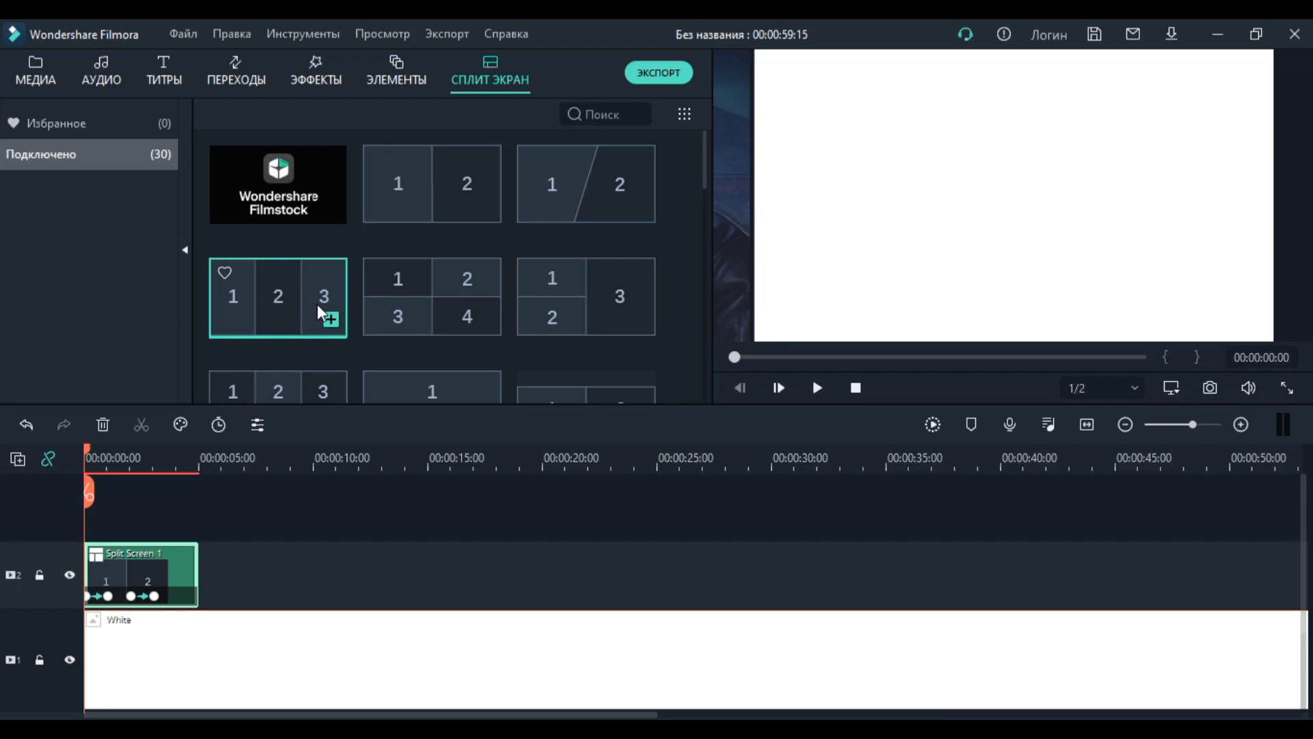
{"action": "left_click", "coordinate": [817, 387]}
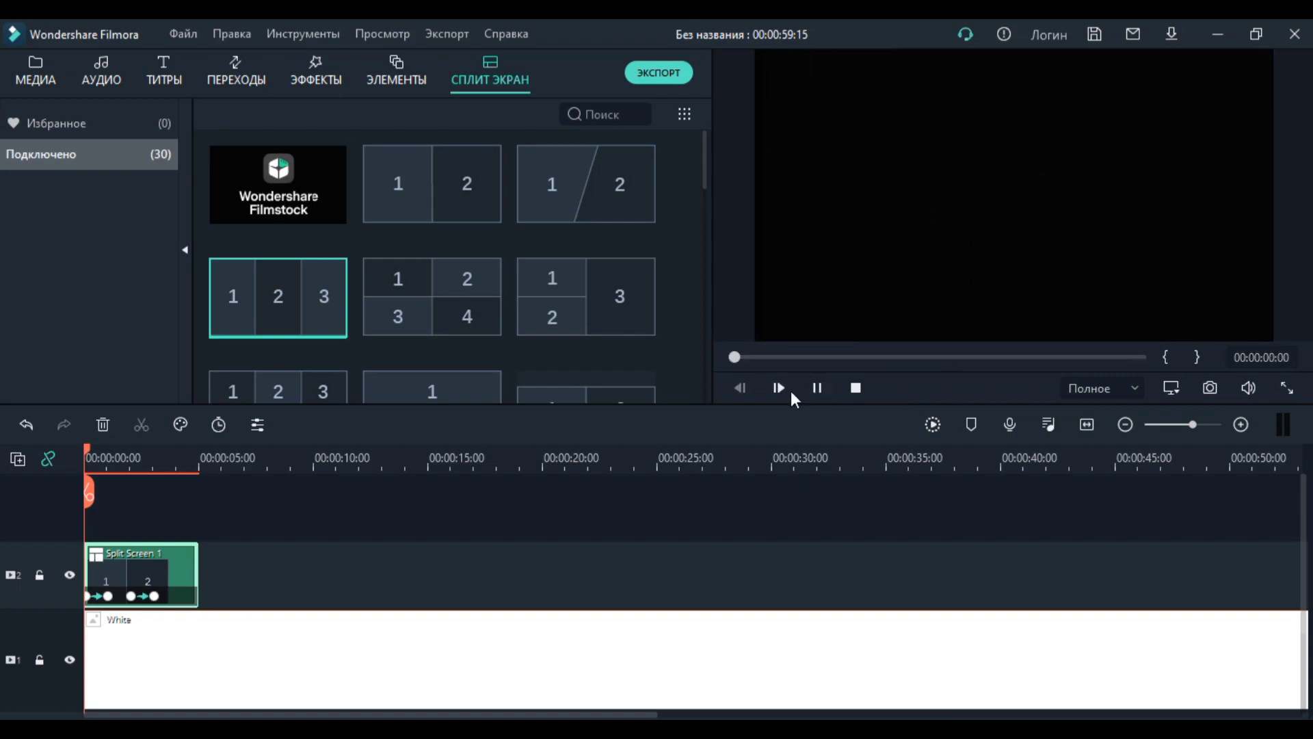
{"action": "left_click", "coordinate": [814, 386]}
{"action": "left_click_drag", "start_coordinate": [811, 355], "coordinate": [737, 360]}
{"action": "left_click", "coordinate": [818, 388]}
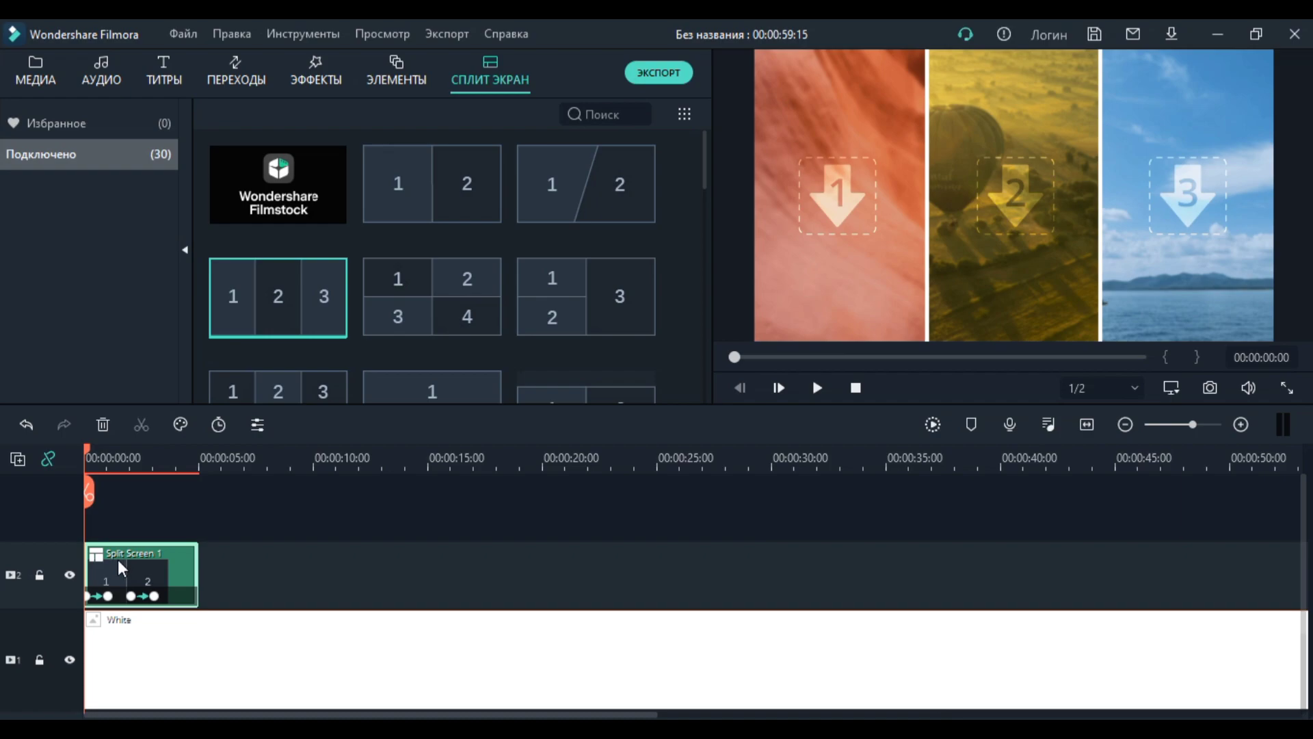
{"action": "left_click", "coordinate": [818, 389]}
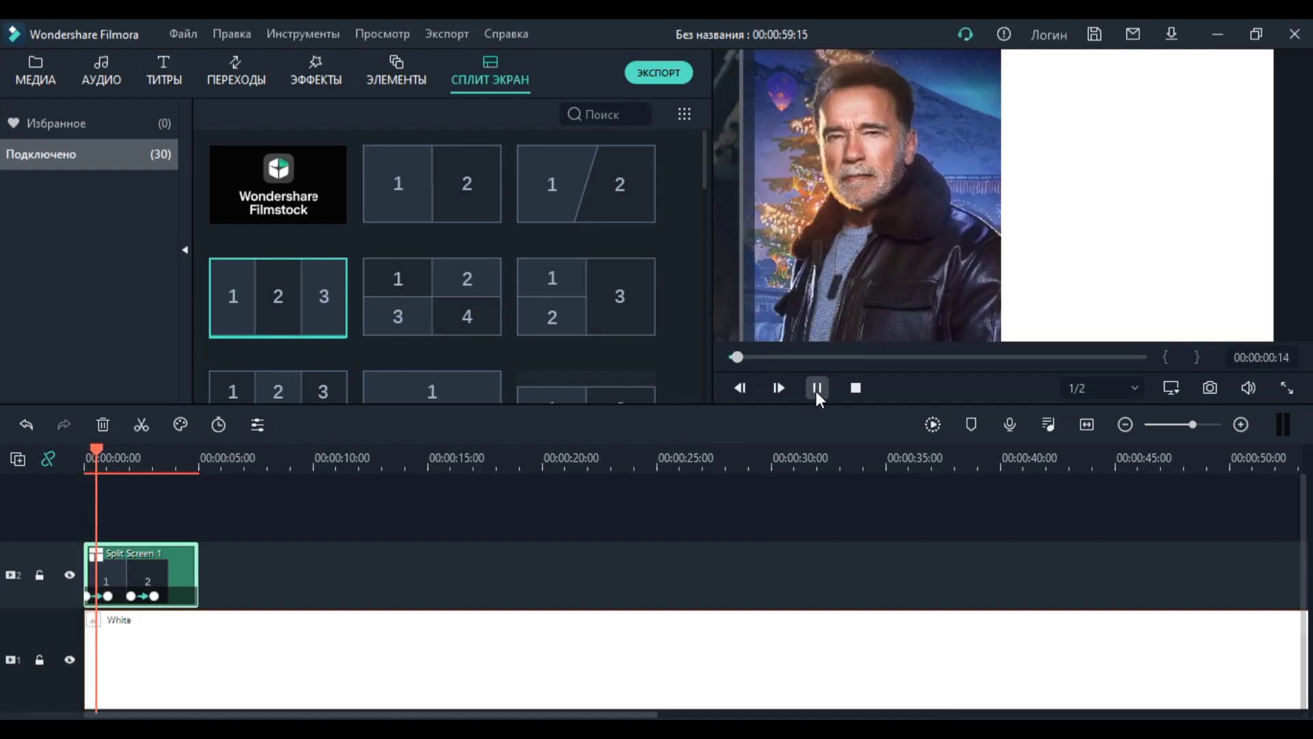
{"action": "left_click", "coordinate": [817, 390]}
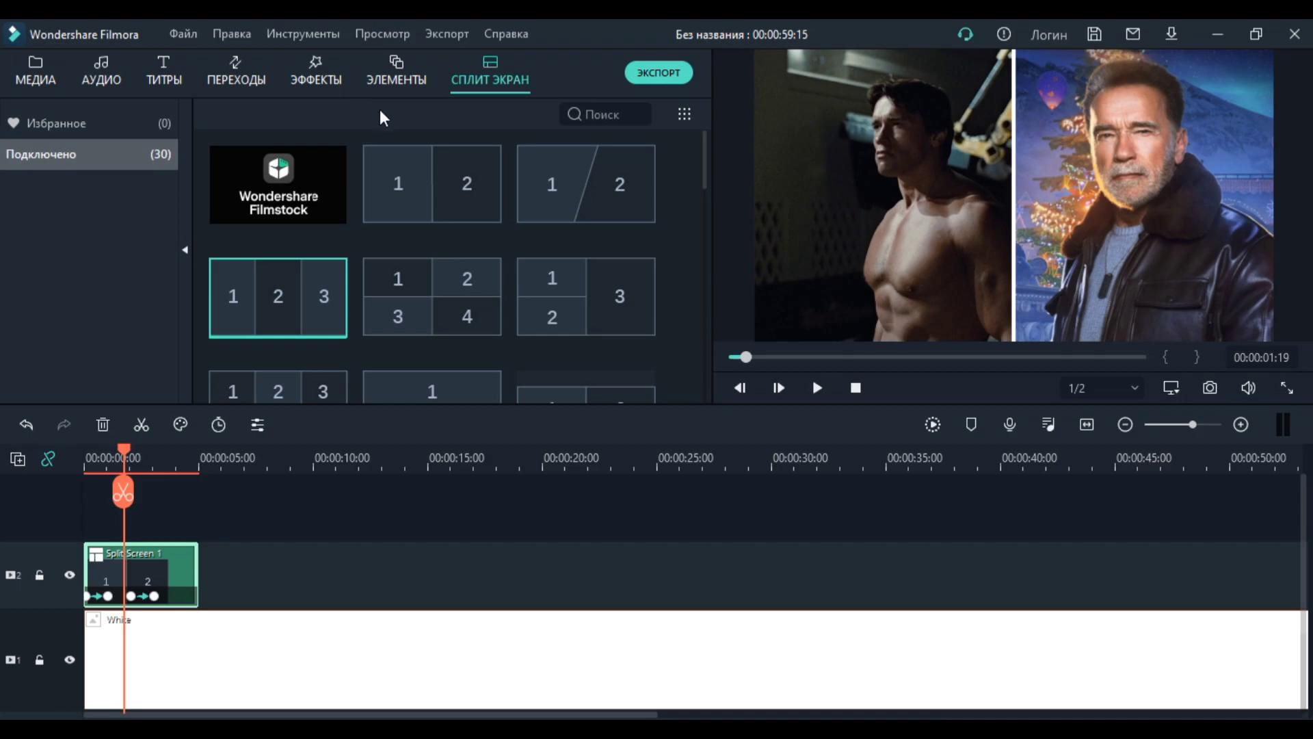
Step: Add a second two-column split screen to track 2 after the first clip and place the playhead inside it
{"action": "left_click_drag", "start_coordinate": [411, 199], "coordinate": [226, 576]}
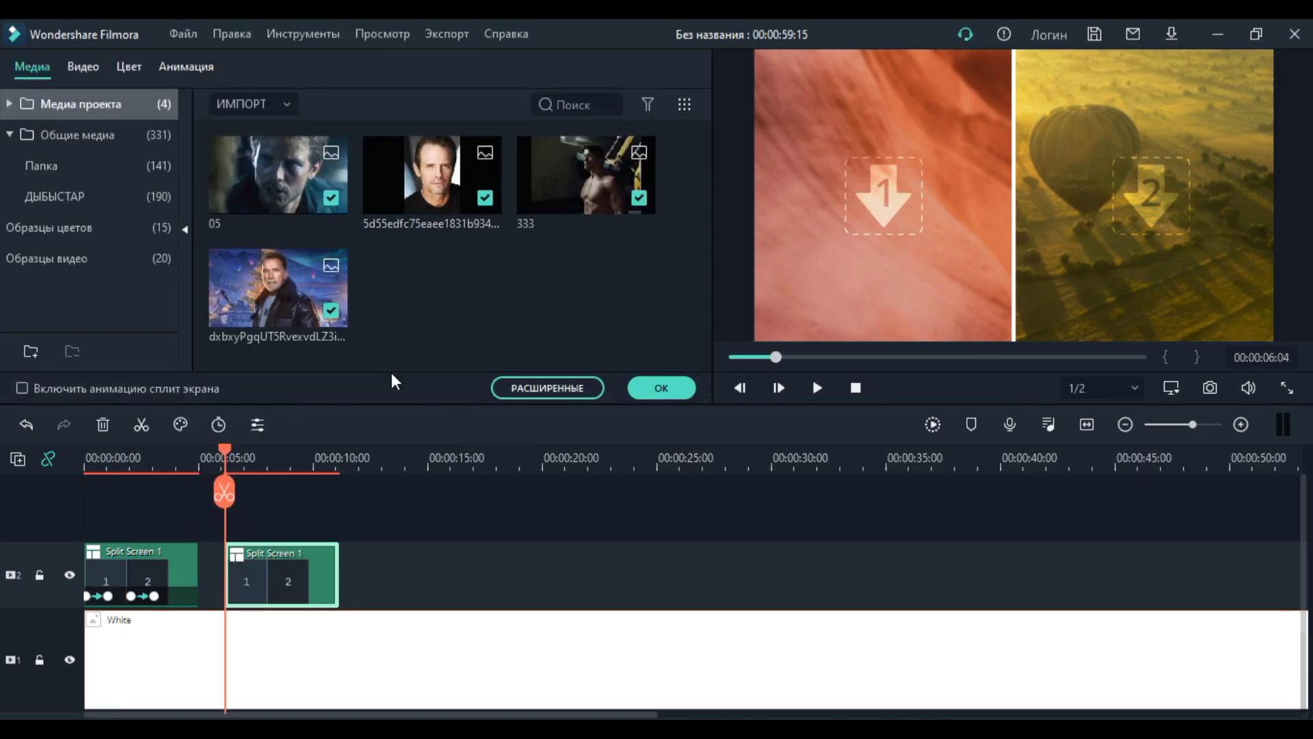
{"action": "mouse_move", "coordinate": [225, 455]}
{"action": "left_mouse_down"}
{"action": "mouse_move", "coordinate": [101, 454]}
{"action": "mouse_move", "coordinate": [225, 466]}
{"action": "left_mouse_up"}
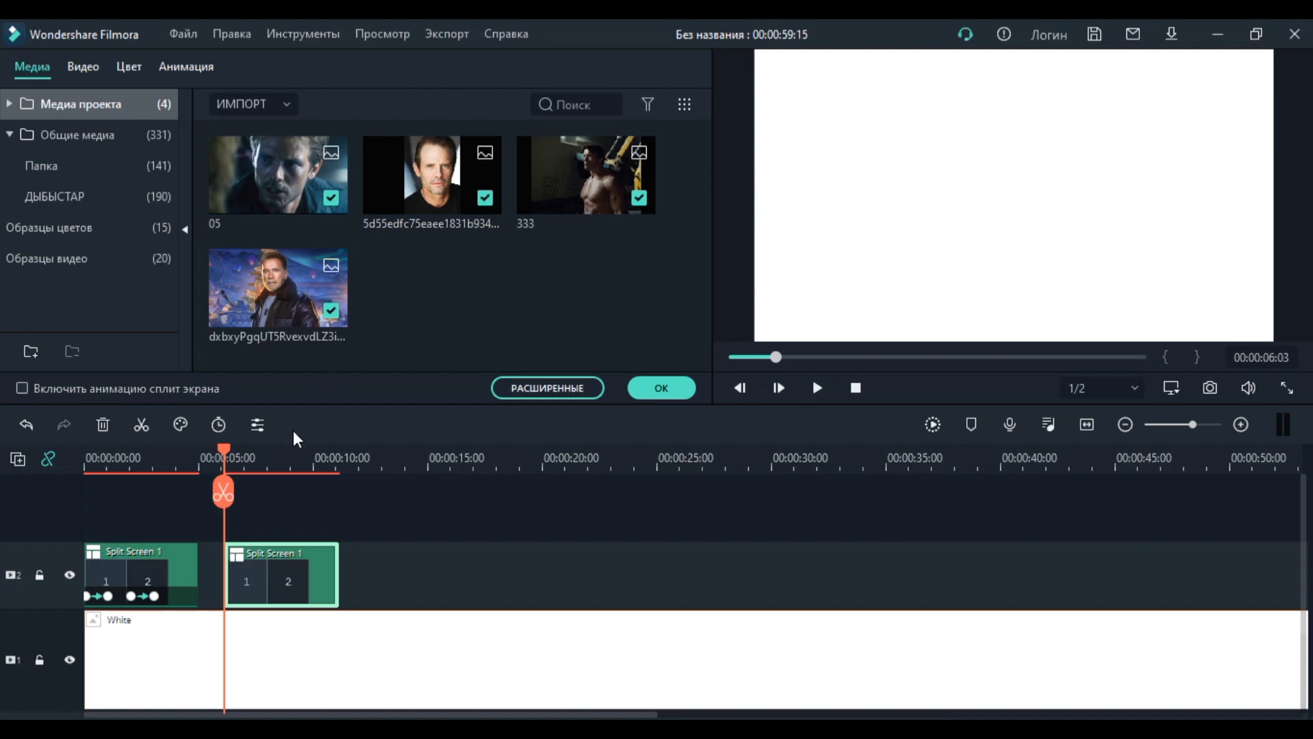
{"action": "left_click", "coordinate": [236, 457]}
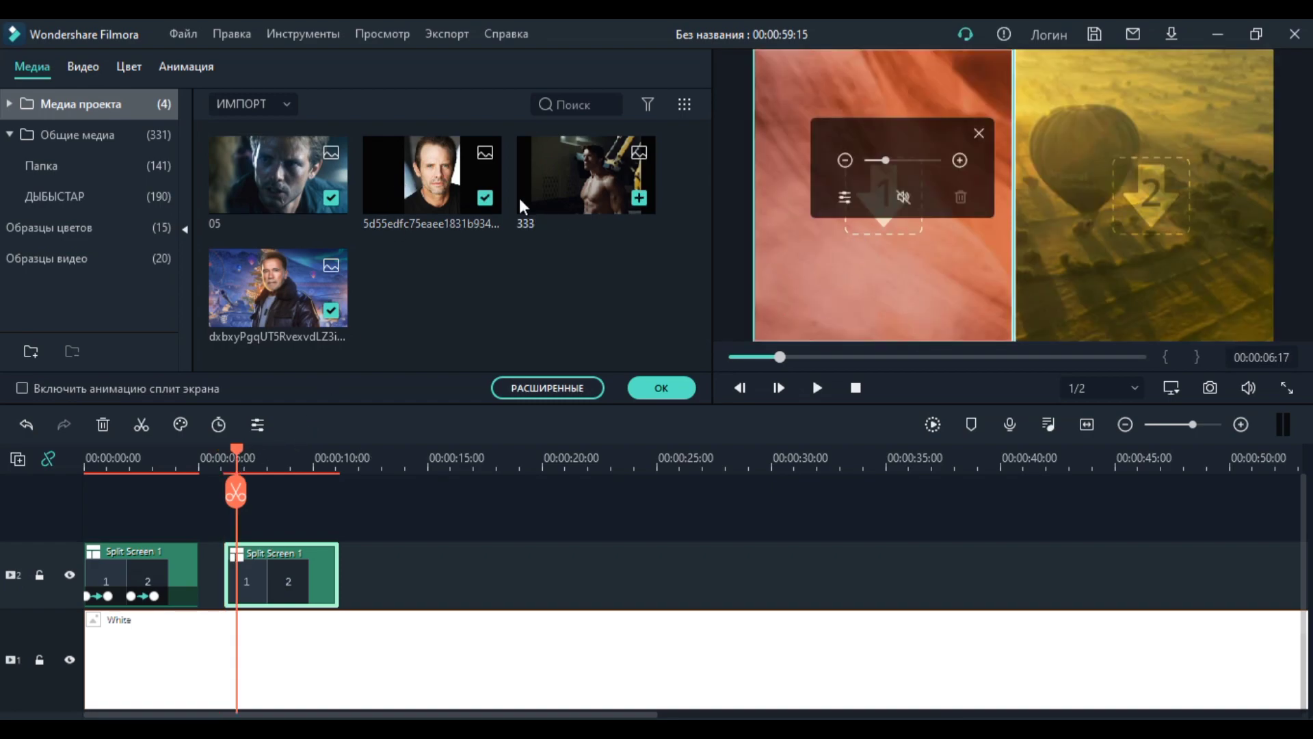
Step: Fill the new split screen with image 05 in area 1 and the 5d55edfc75eaee1831b934... portrait in area 2, enlarging the portrait to fill its area
{"action": "left_click_drag", "start_coordinate": [294, 188], "coordinate": [810, 272]}
{"action": "left_click_drag", "start_coordinate": [422, 188], "coordinate": [985, 234]}
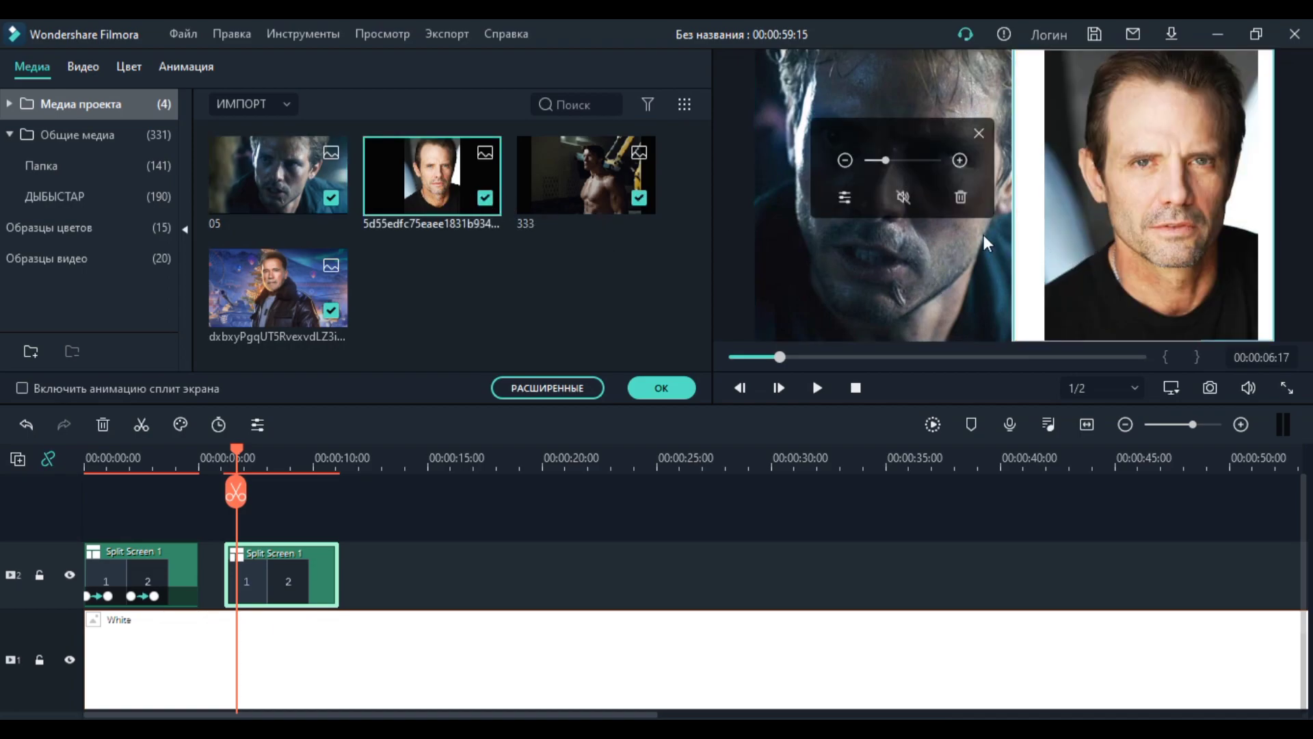
{"action": "left_click_drag", "start_coordinate": [886, 160], "coordinate": [892, 161]}
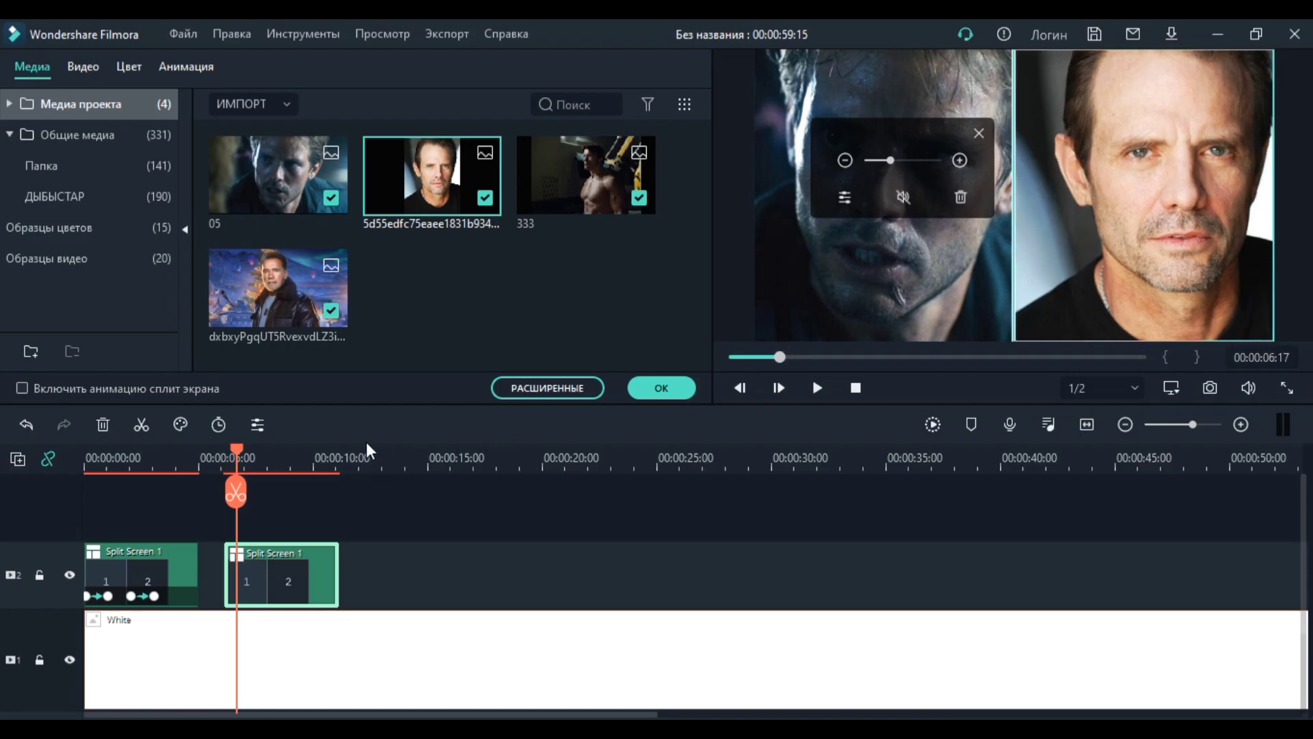
Step: Confirm the split screen settings and play the timeline from the start into the second split-screen clip
{"action": "left_click", "coordinate": [287, 449]}
{"action": "left_click_drag", "start_coordinate": [287, 450], "coordinate": [43, 470]}
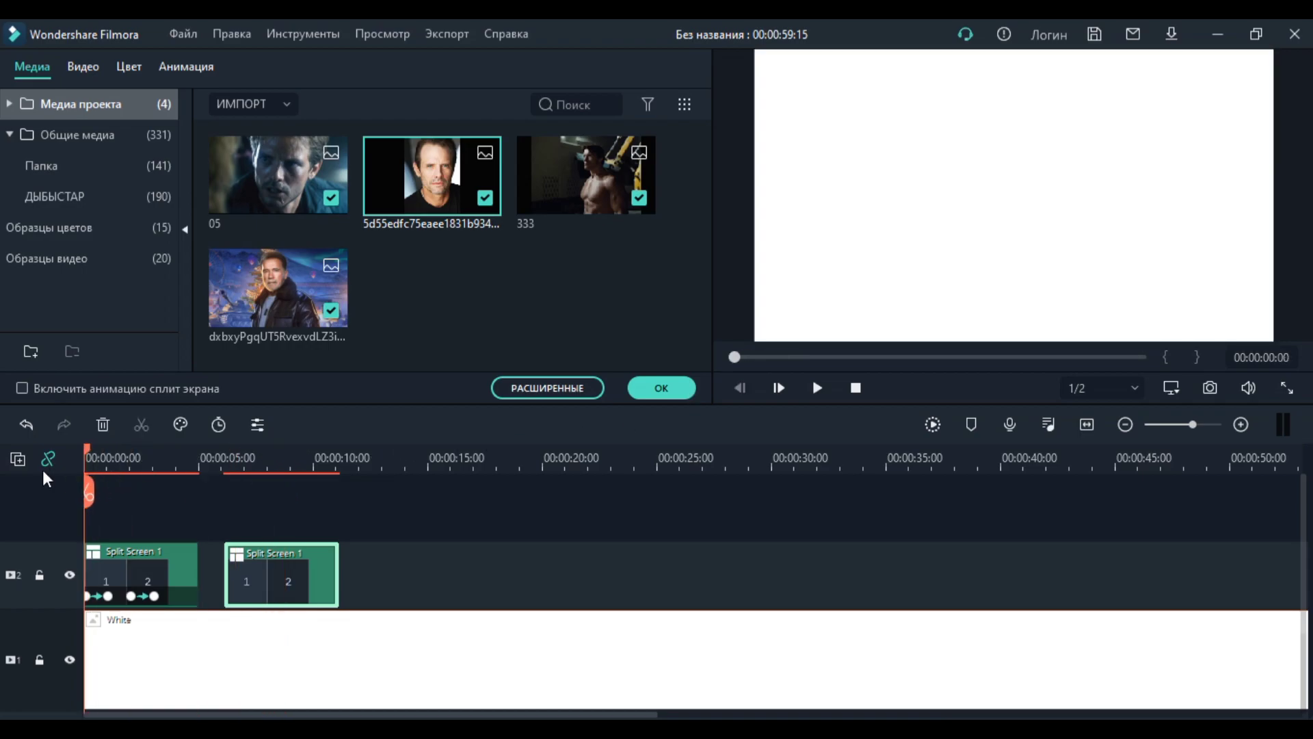
{"action": "left_click", "coordinate": [661, 388]}
{"action": "left_click", "coordinate": [817, 387]}
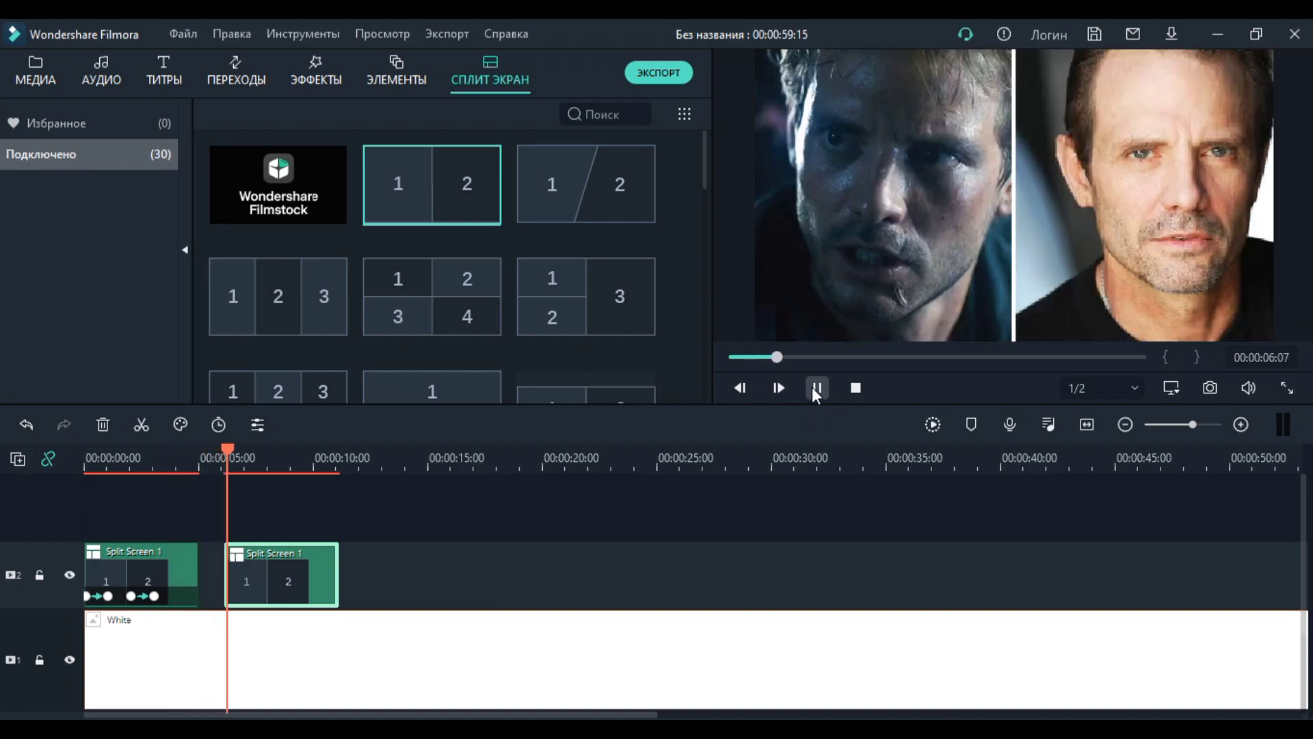
{"action": "left_click", "coordinate": [816, 388]}
Step: Apply an animation preset to the second split-screen clip and move the clip directly against the end of the first
{"action": "left_click", "coordinate": [228, 454]}
{"action": "double_click", "coordinate": [277, 581]}
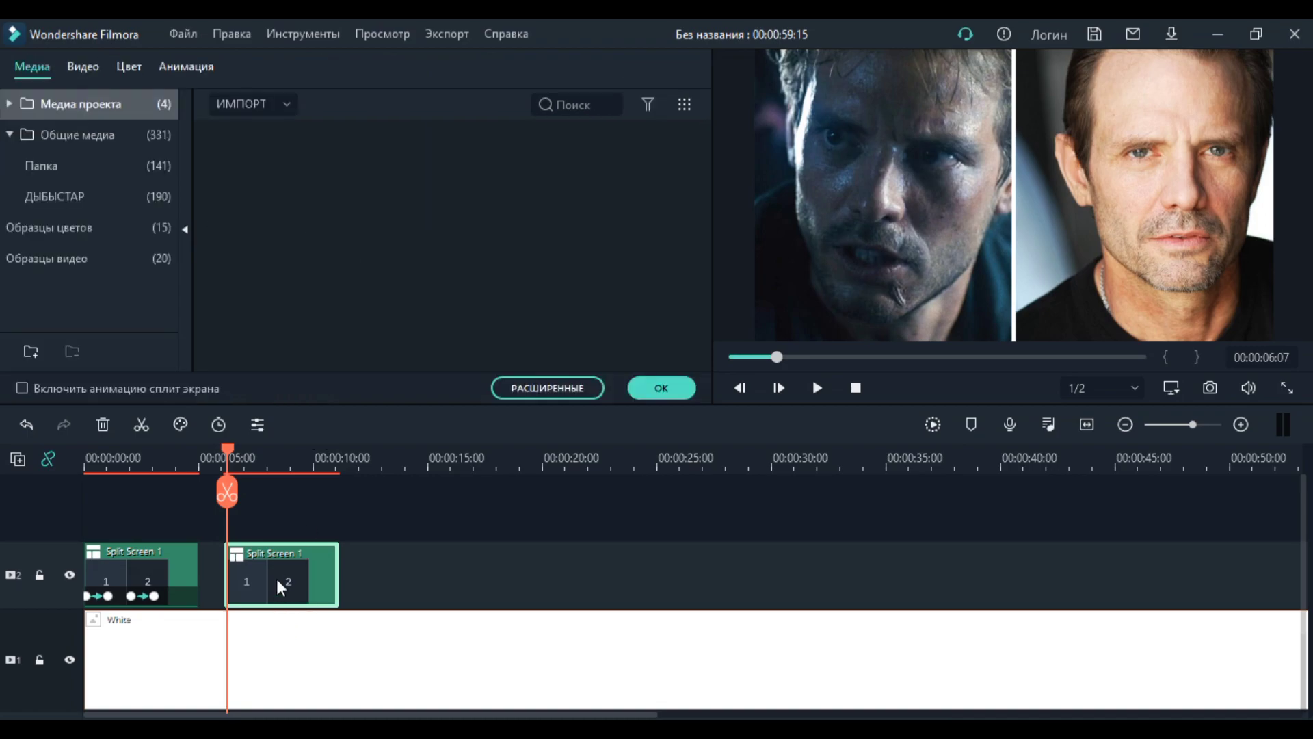
{"action": "left_click", "coordinate": [182, 65]}
{"action": "left_click_drag", "start_coordinate": [359, 232], "coordinate": [245, 561]}
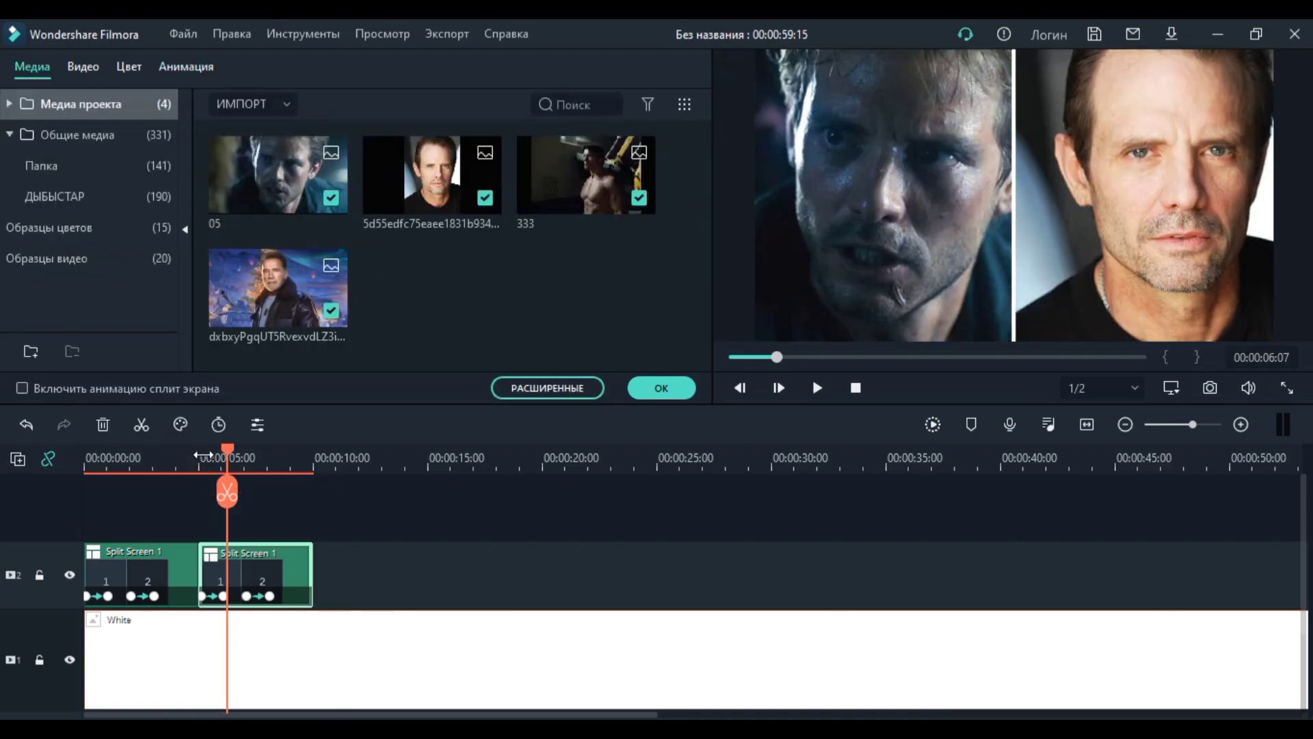
Step: Play back the second split-screen clip from its beginning to check its animation, and close its settings
{"action": "left_click", "coordinate": [200, 457]}
{"action": "left_click", "coordinate": [818, 388]}
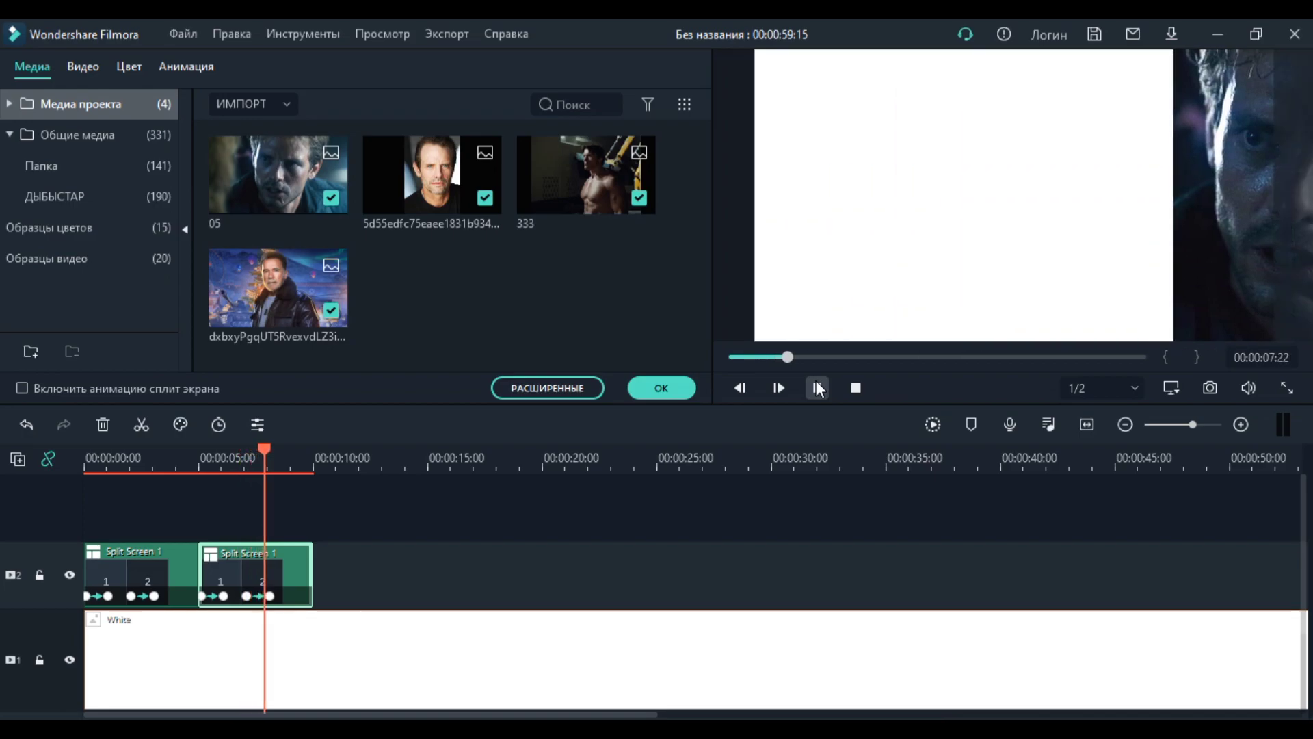
{"action": "left_click", "coordinate": [818, 388]}
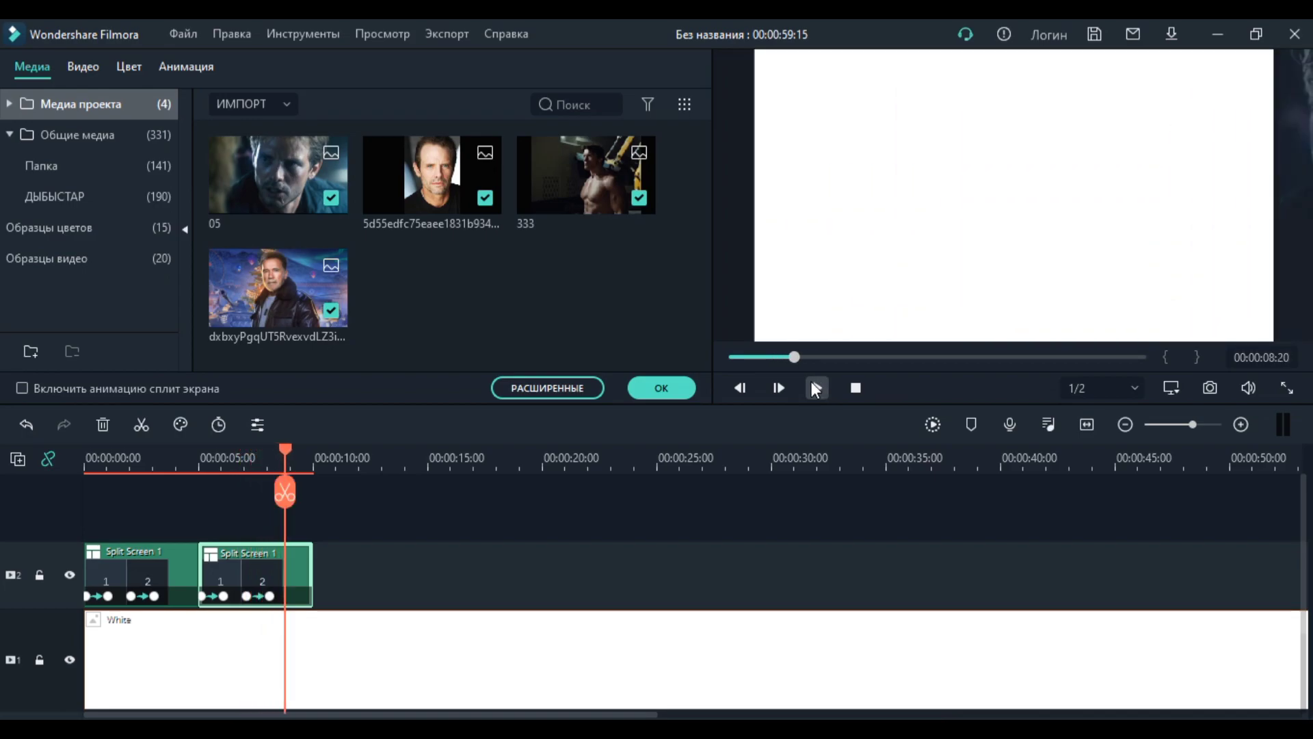
{"action": "left_click", "coordinate": [673, 392]}
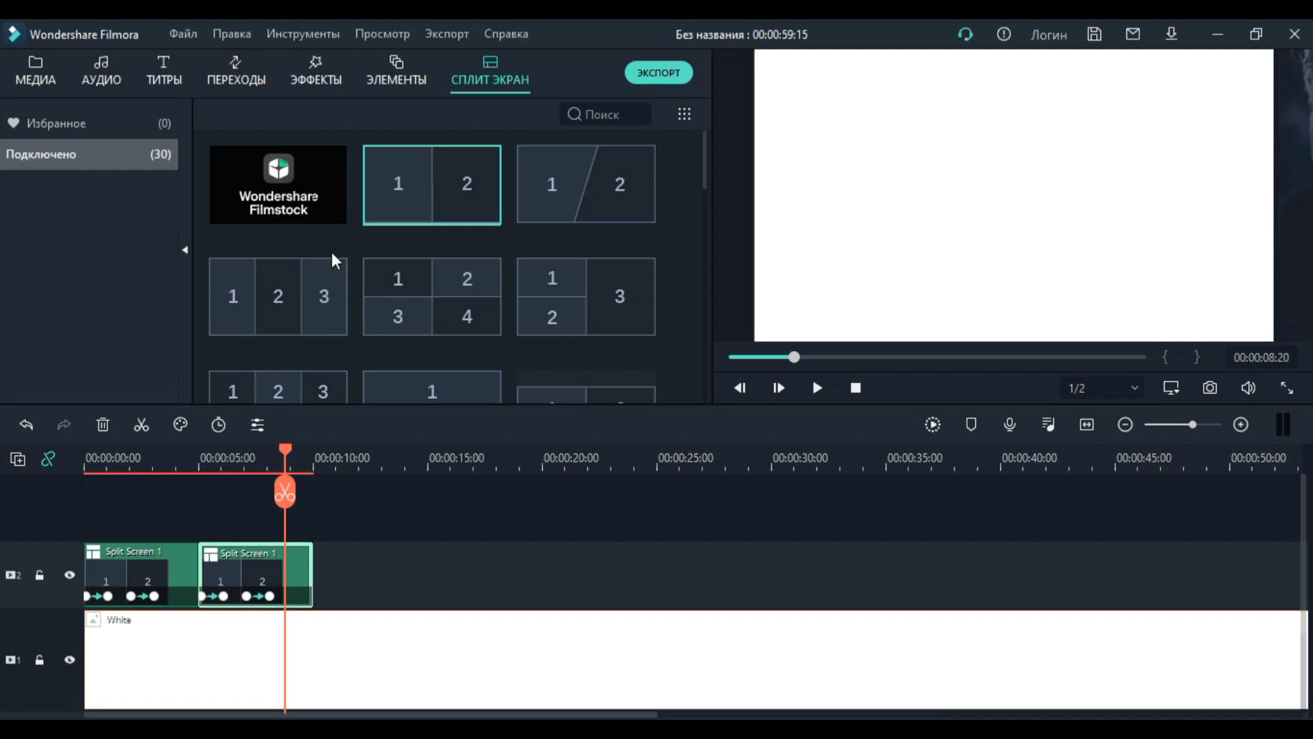
Step: Look through the available split screen layouts down to the end of the collection and back to the beginning
{"action": "scroll", "coordinate": [491, 232], "scroll_direction": "down", "scroll_amount": 5}
{"action": "scroll", "coordinate": [493, 237], "scroll_direction": "down", "scroll_amount": 3}
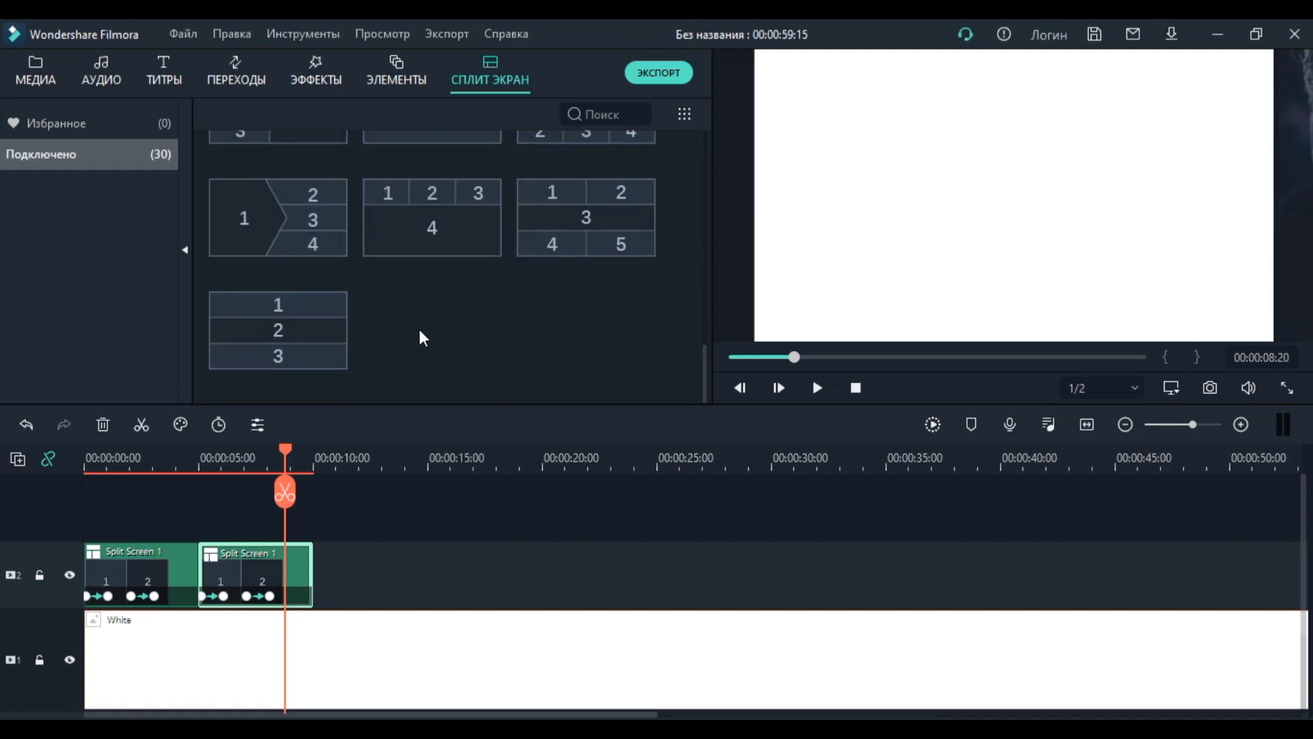
{"action": "scroll", "coordinate": [427, 330], "scroll_direction": "up", "scroll_amount": 8}
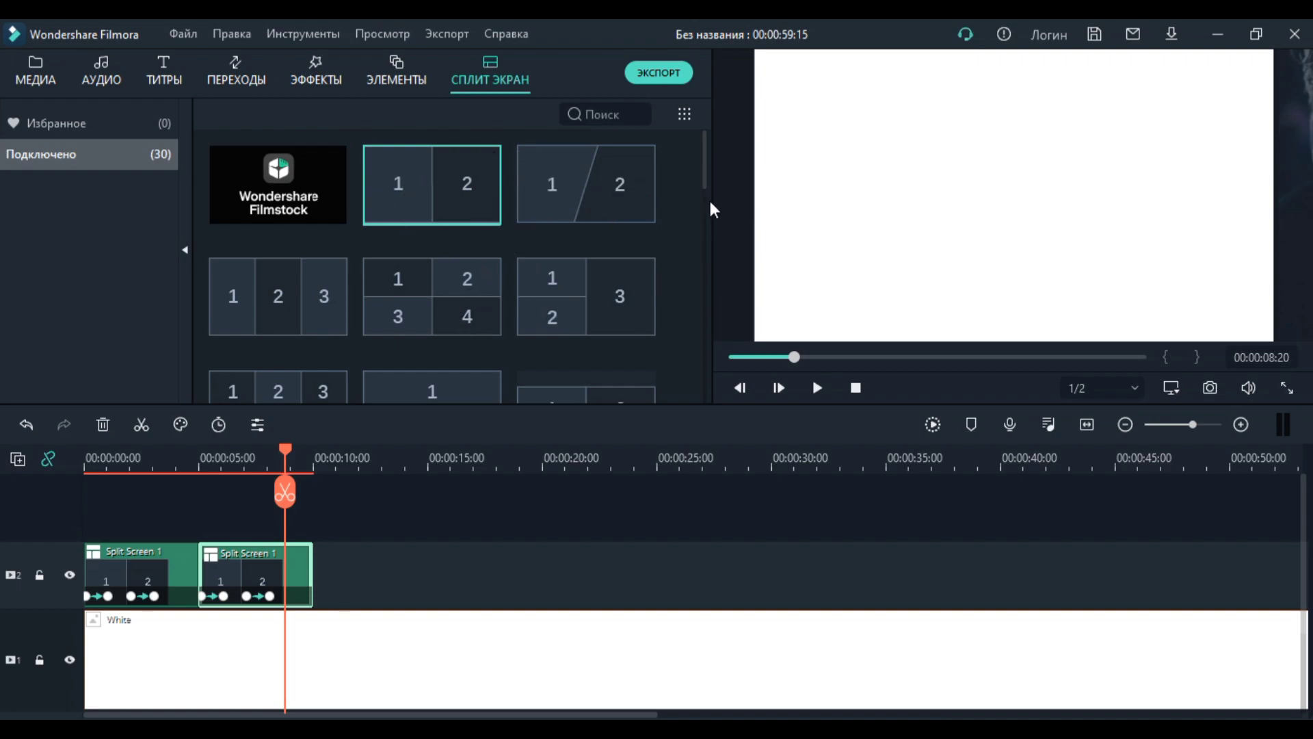
{"action": "mouse_move", "coordinate": [706, 150]}
{"action": "left_mouse_down"}
{"action": "mouse_move", "coordinate": [695, 375]}
{"action": "mouse_move", "coordinate": [715, 122]}
{"action": "mouse_move", "coordinate": [706, 246]}
{"action": "mouse_move", "coordinate": [706, 150]}
{"action": "left_mouse_up"}
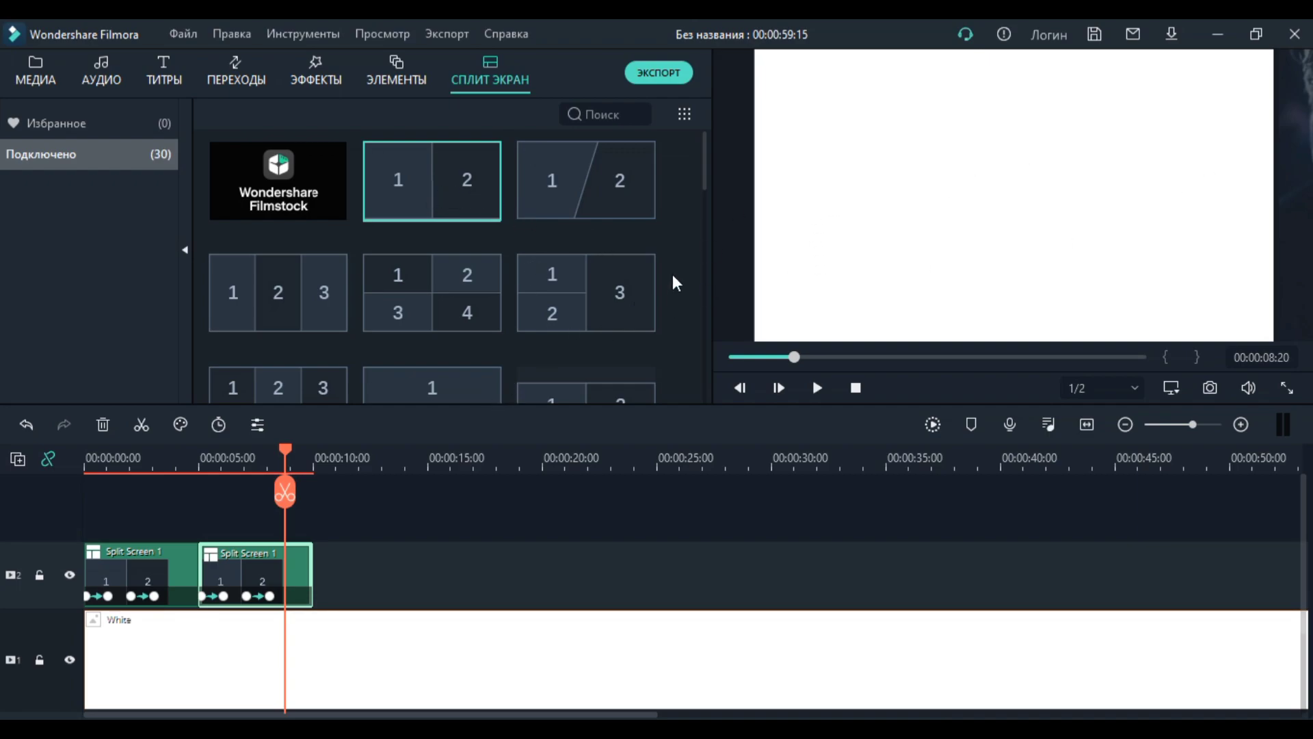
{"action": "left_click_drag", "start_coordinate": [704, 165], "coordinate": [712, 109]}
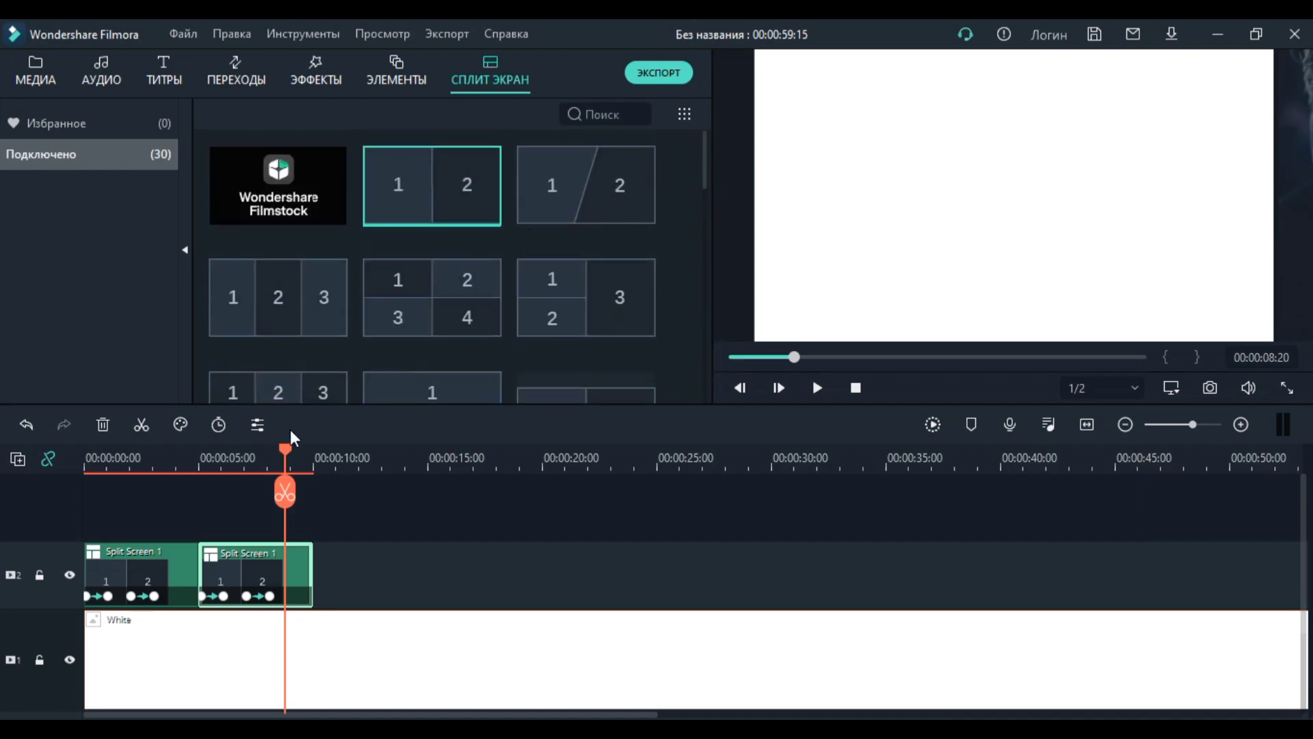
Step: Show the project media and position the playhead at about 00:00:10:12, just past the second split-screen clip
{"action": "left_click_drag", "start_coordinate": [285, 451], "coordinate": [335, 457]}
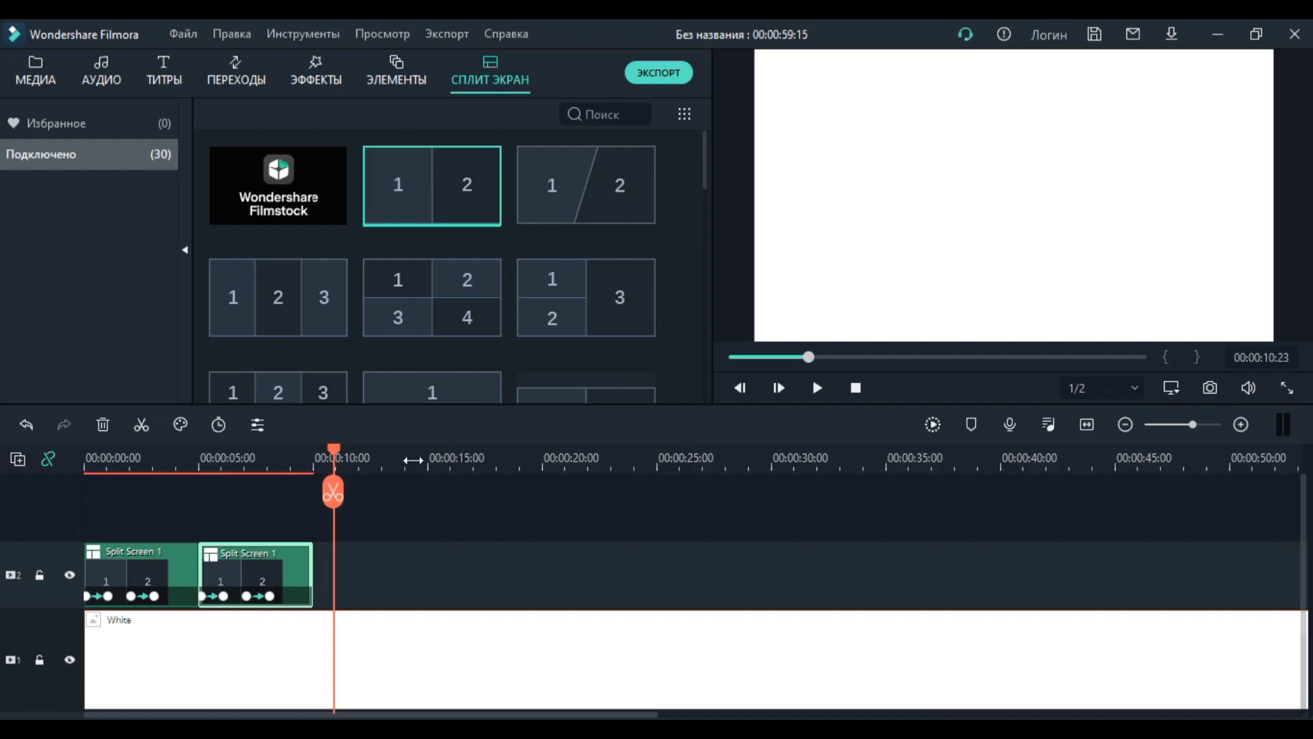
{"action": "mouse_move", "coordinate": [620, 184]}
{"action": "left_click", "coordinate": [42, 75]}
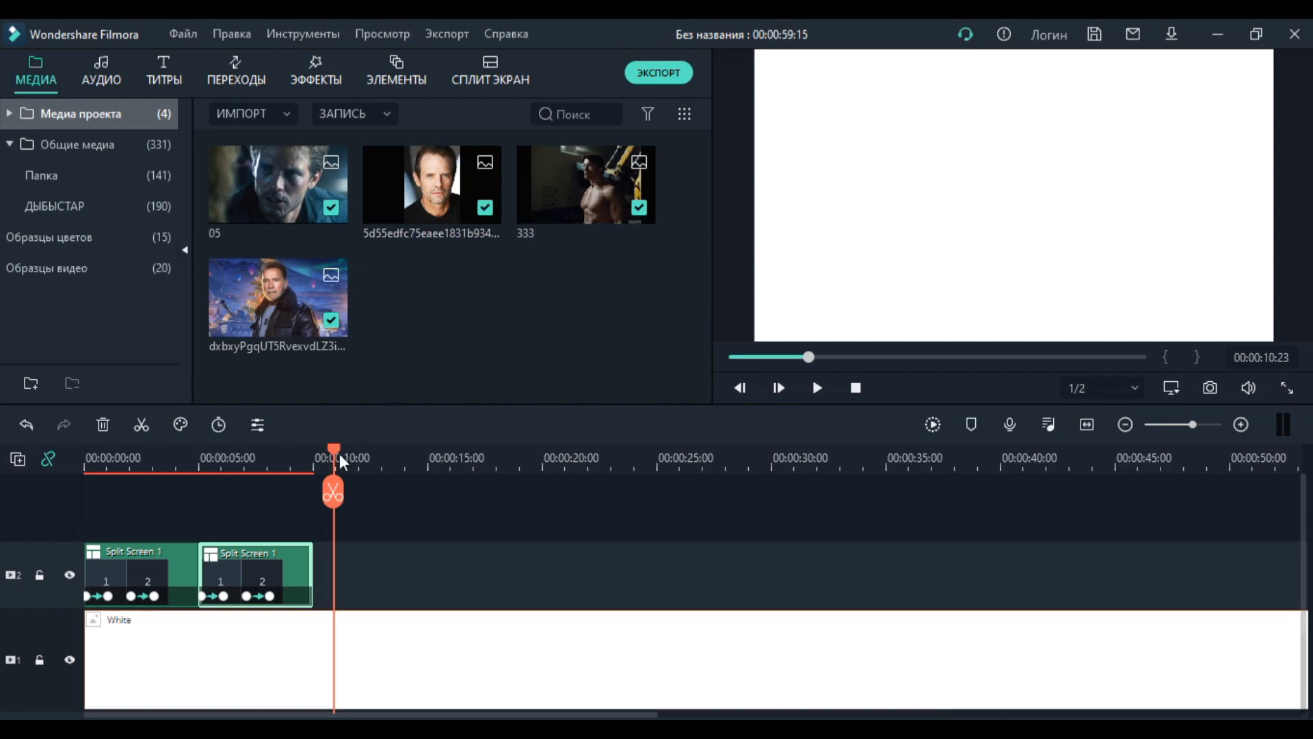
{"action": "mouse_move", "coordinate": [335, 453]}
{"action": "left_mouse_down"}
{"action": "mouse_move", "coordinate": [288, 453]}
{"action": "mouse_move", "coordinate": [344, 454]}
{"action": "mouse_move", "coordinate": [313, 455]}
{"action": "mouse_move", "coordinate": [342, 458]}
{"action": "mouse_move", "coordinate": [325, 459]}
{"action": "left_mouse_up"}
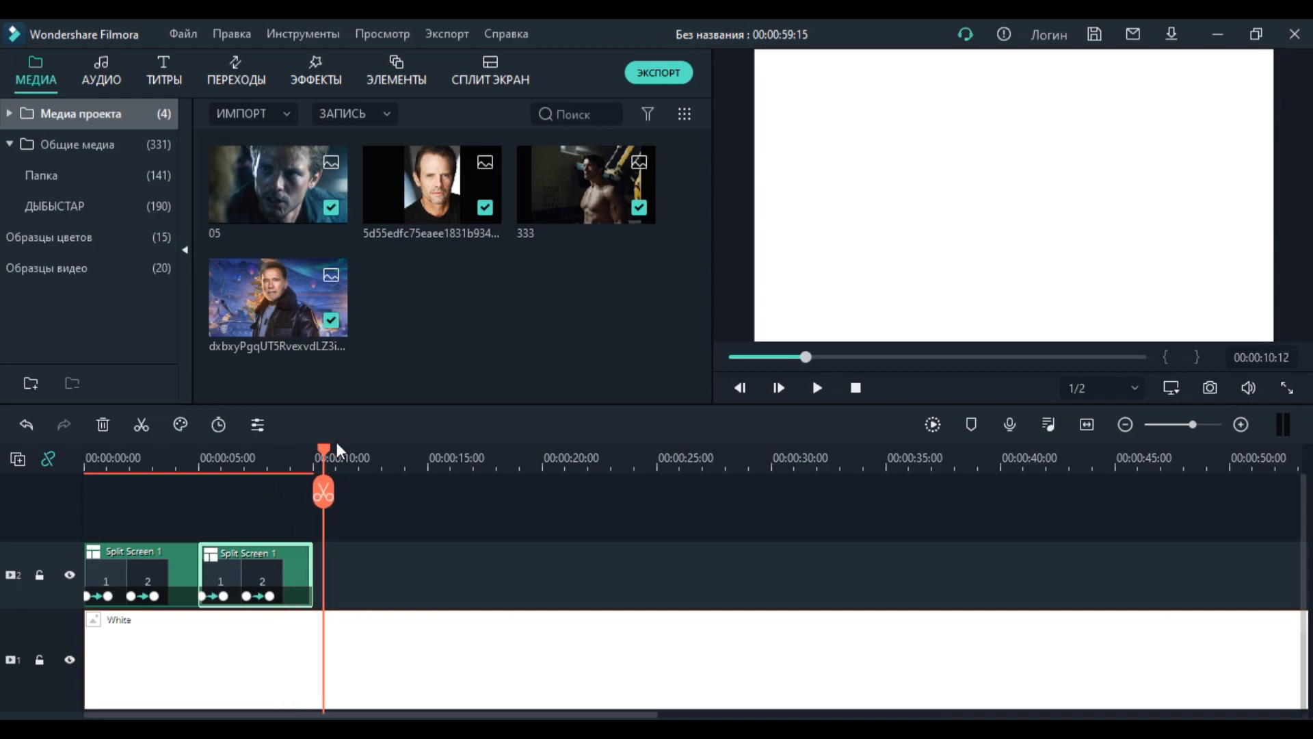